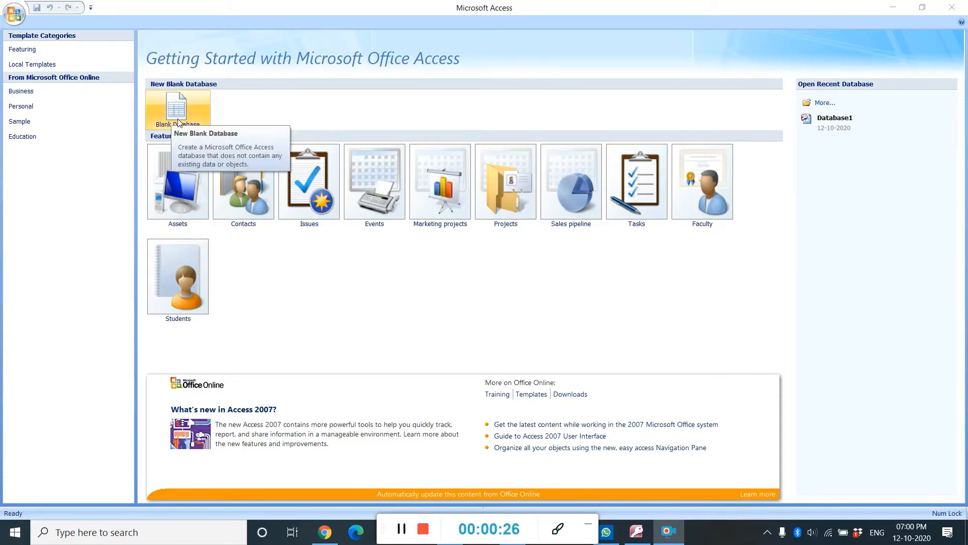
Create a new blank database with the file name "Class 10 A"
click(174, 102)
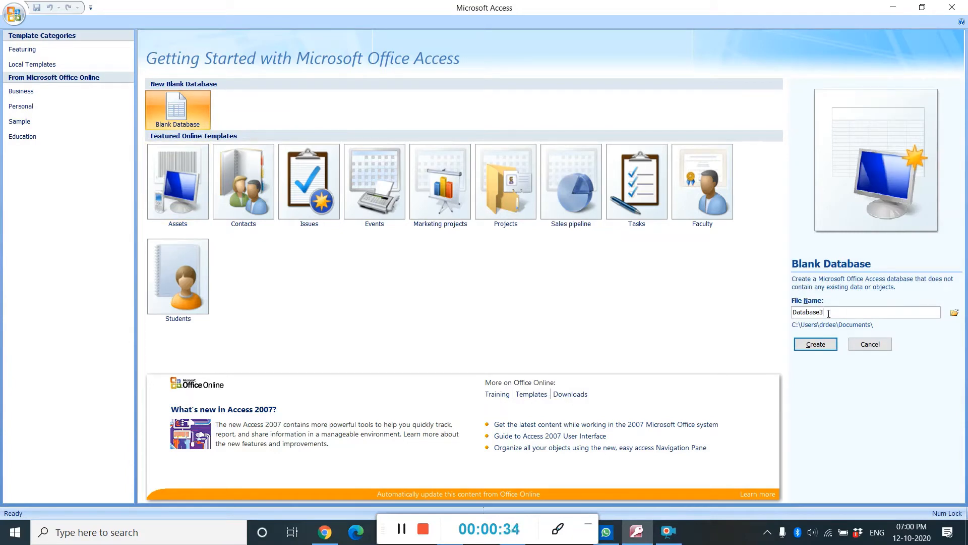
key(BackSpace)
key(BackSpace)
key(BackSpace)
key(BackSpace)
key(BackSpace)
key(BackSpace)
key(BackSpace)
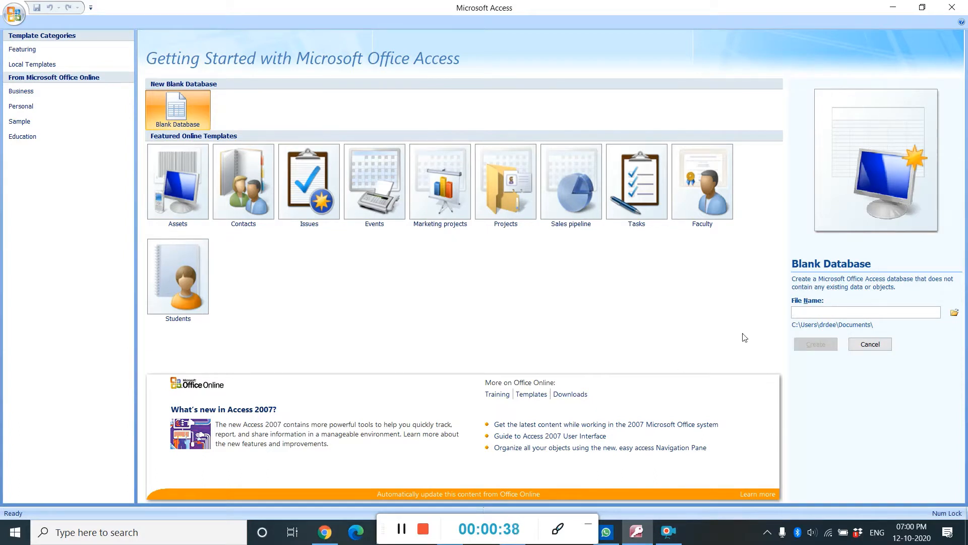
click(841, 316)
text(Clas)
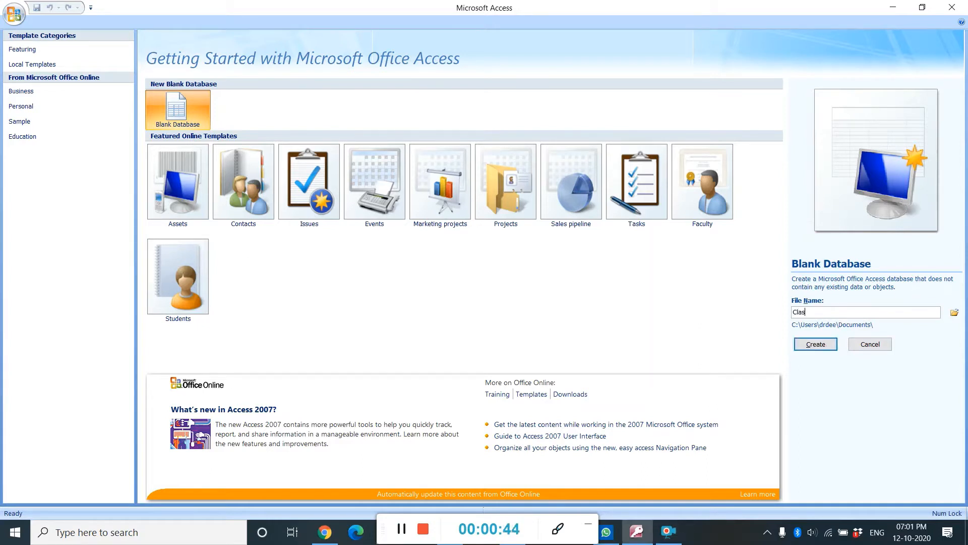
text(s 10 A)
click(403, 528)
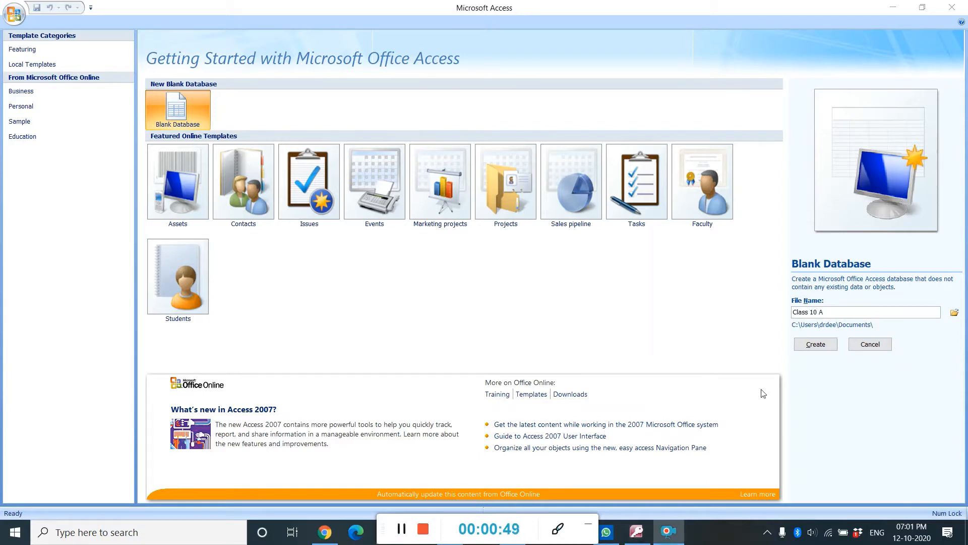
click(810, 344)
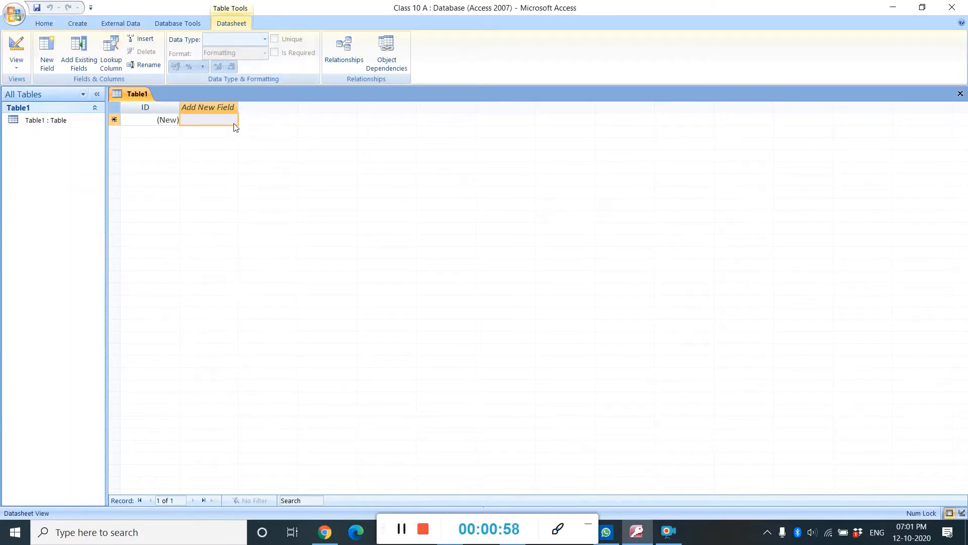
Switch Table1 to Design View, saving it under the name Table1
click(402, 528)
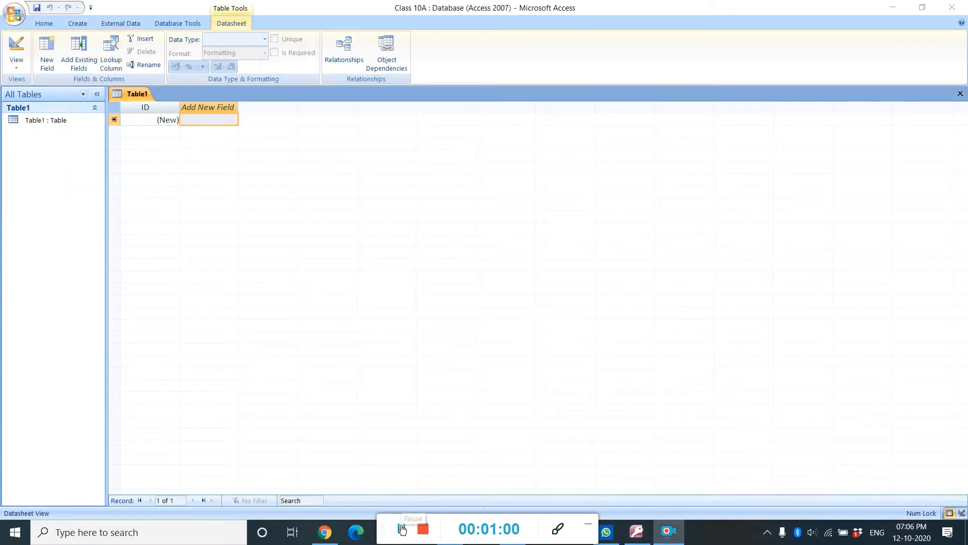
right_click(137, 98)
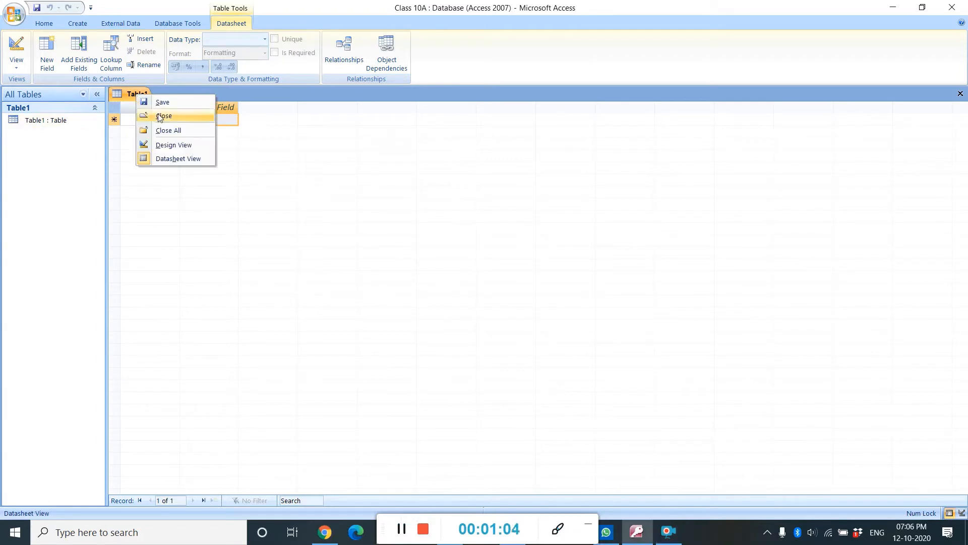
click(177, 146)
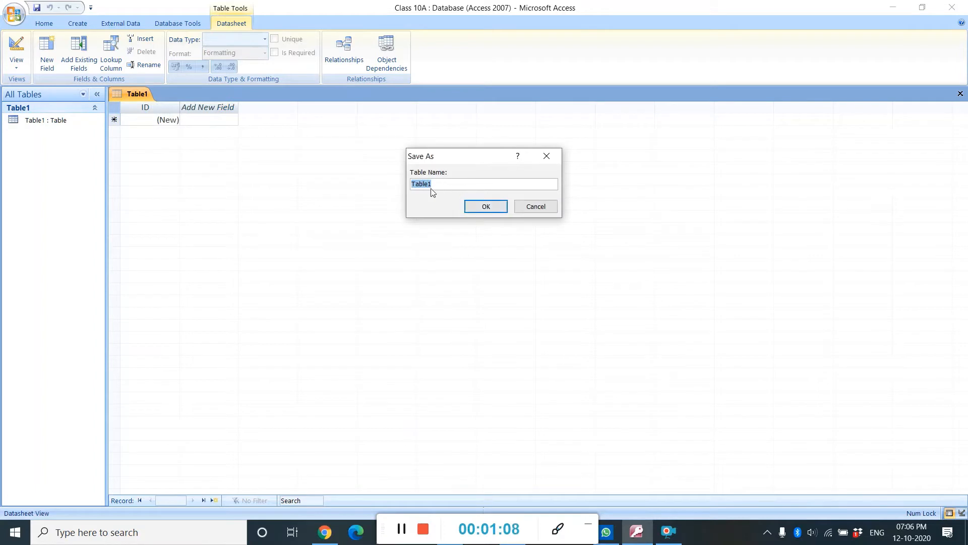
click(486, 207)
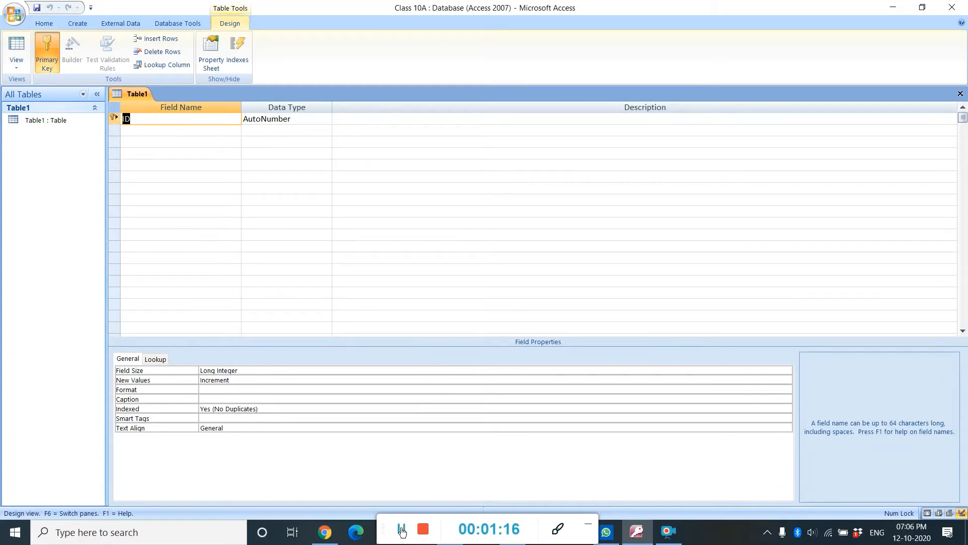
Rename the first field to Sno and add an Hno field beneath it in the design grid
key(Delete)
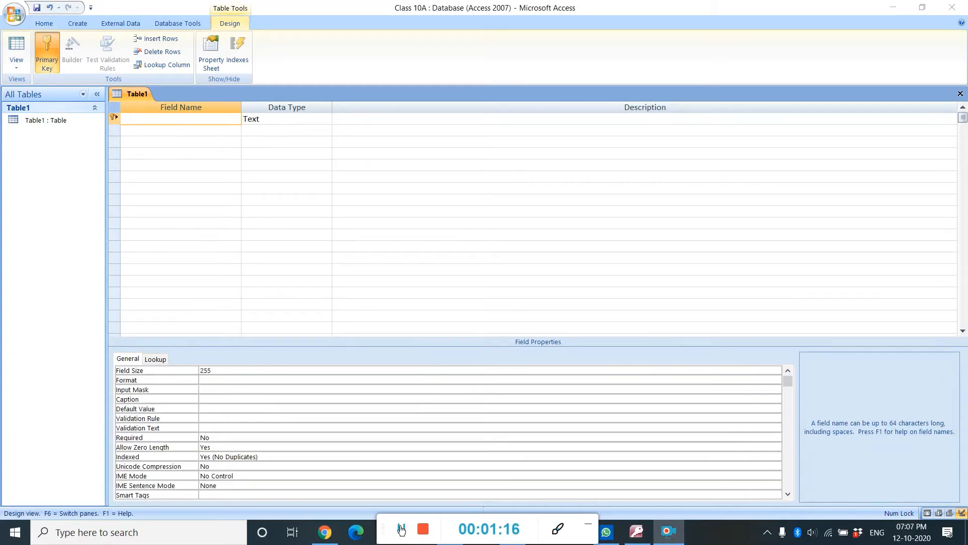
click(196, 122)
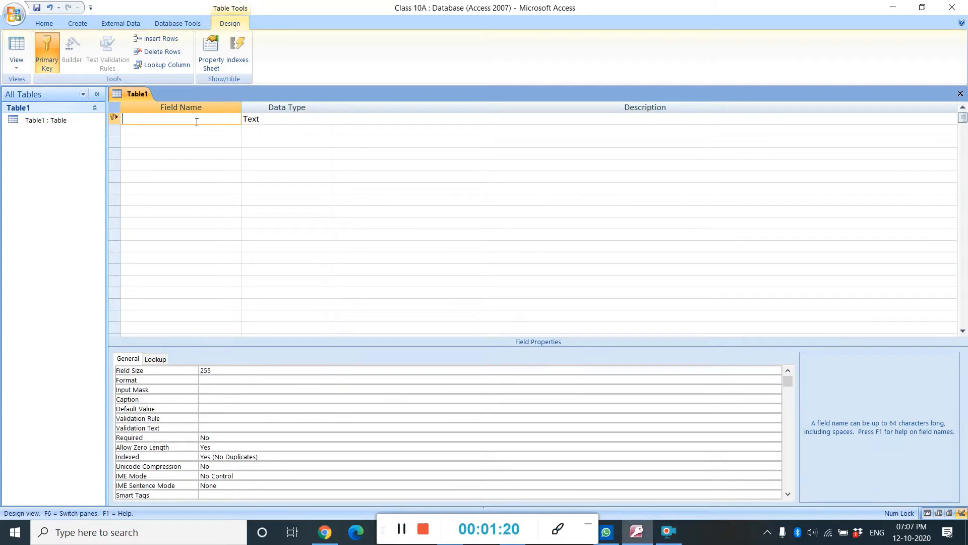
text(Sno)
click(181, 128)
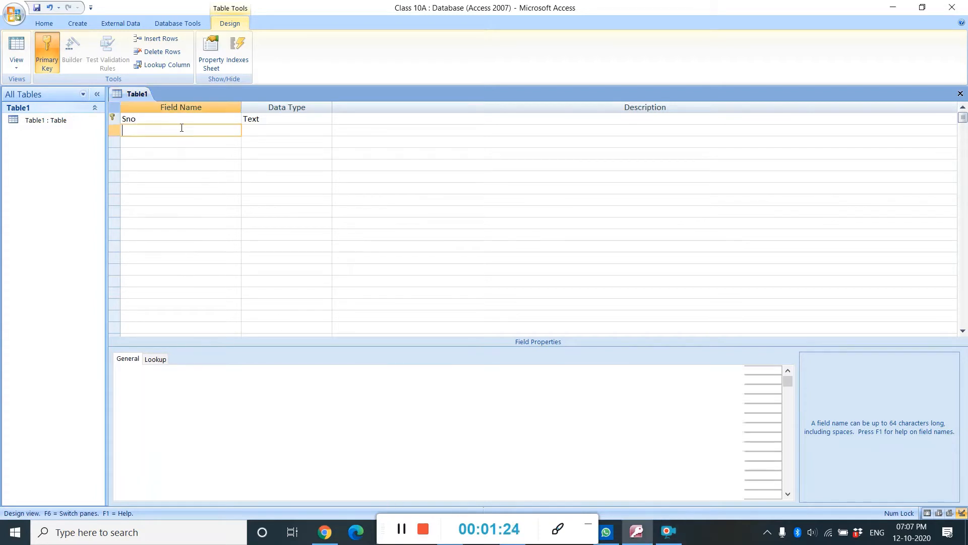
text(Hno)
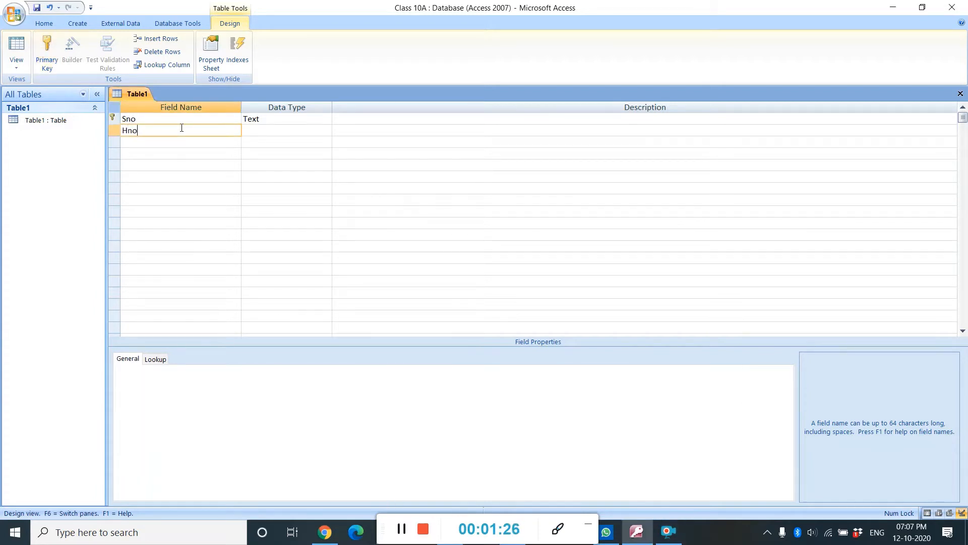
click(173, 142)
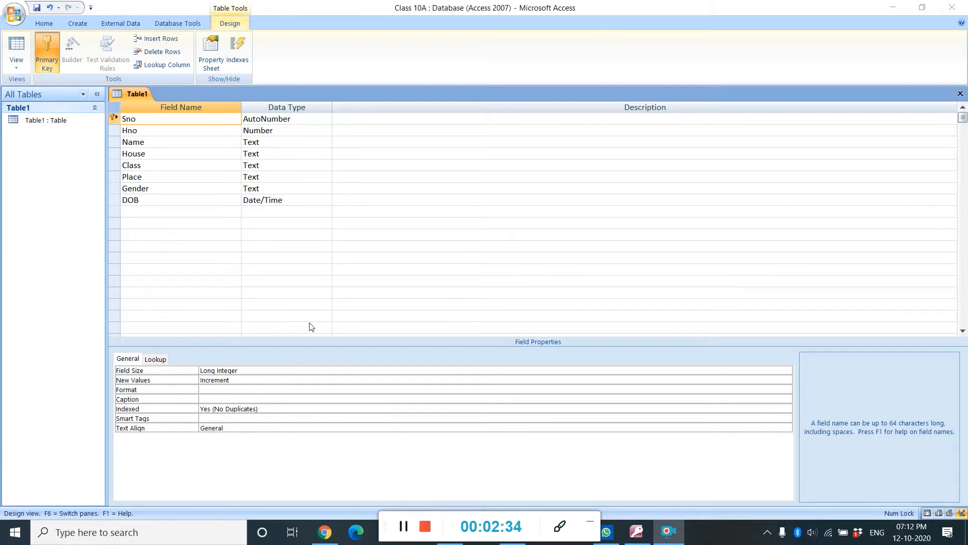
Make the Hno field the table's primary key
click(152, 130)
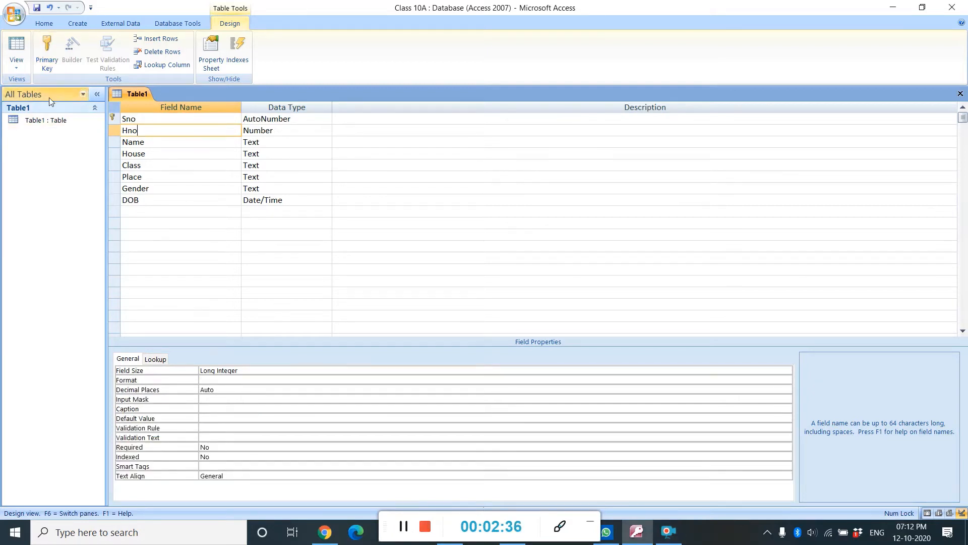
click(39, 57)
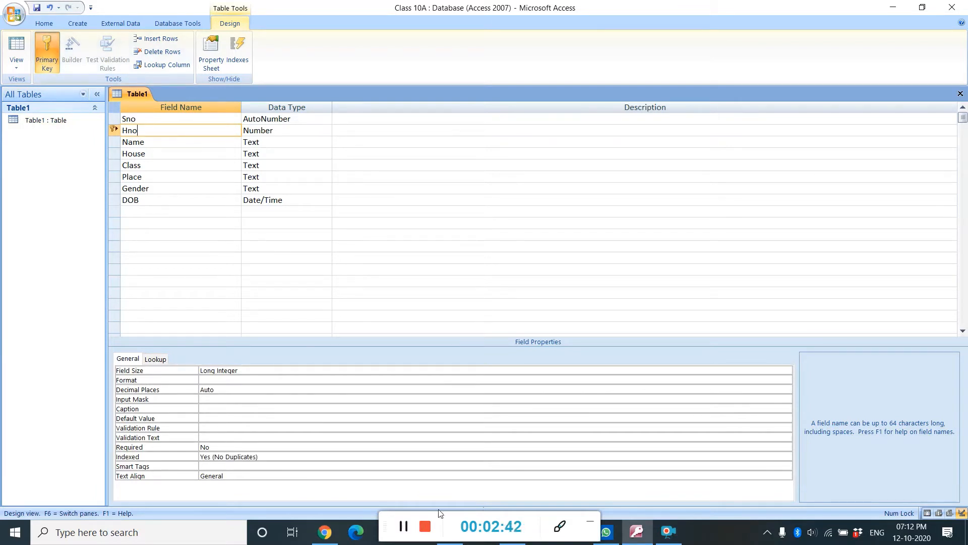
click(403, 525)
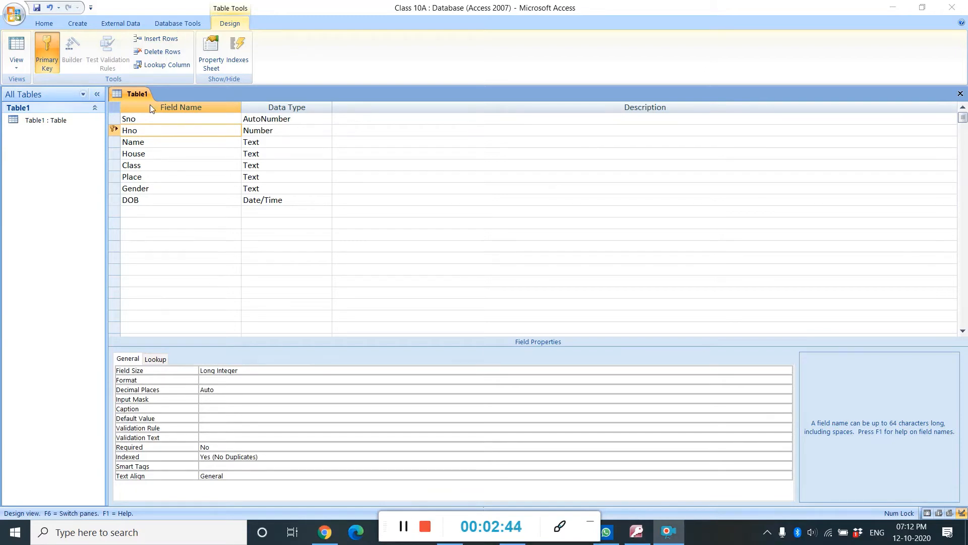
Switch the table to Datasheet View, saving the table design first
right_click(136, 97)
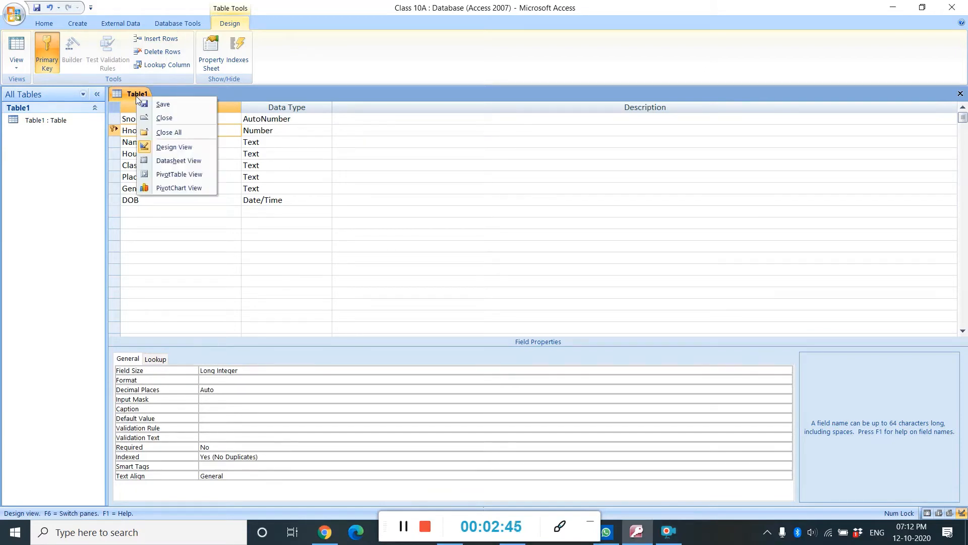
click(176, 160)
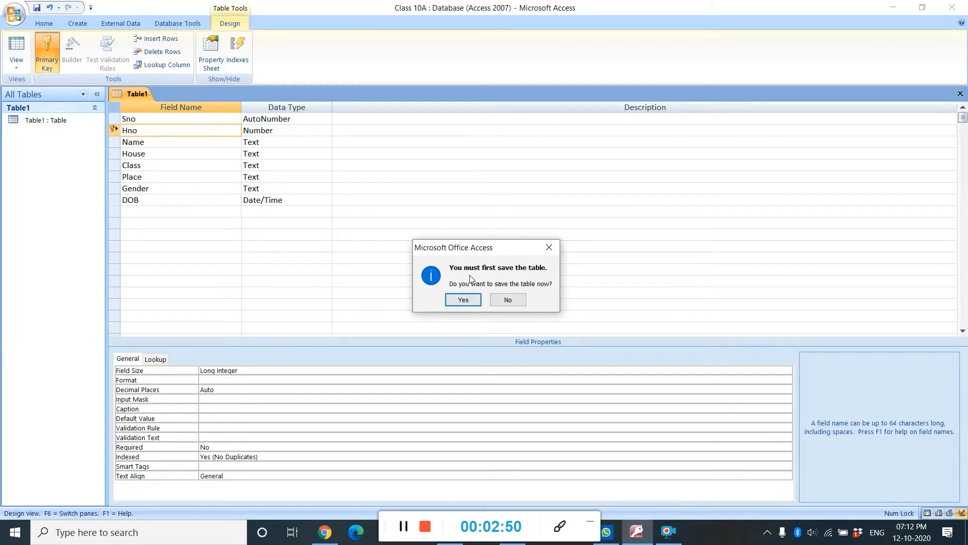
click(474, 300)
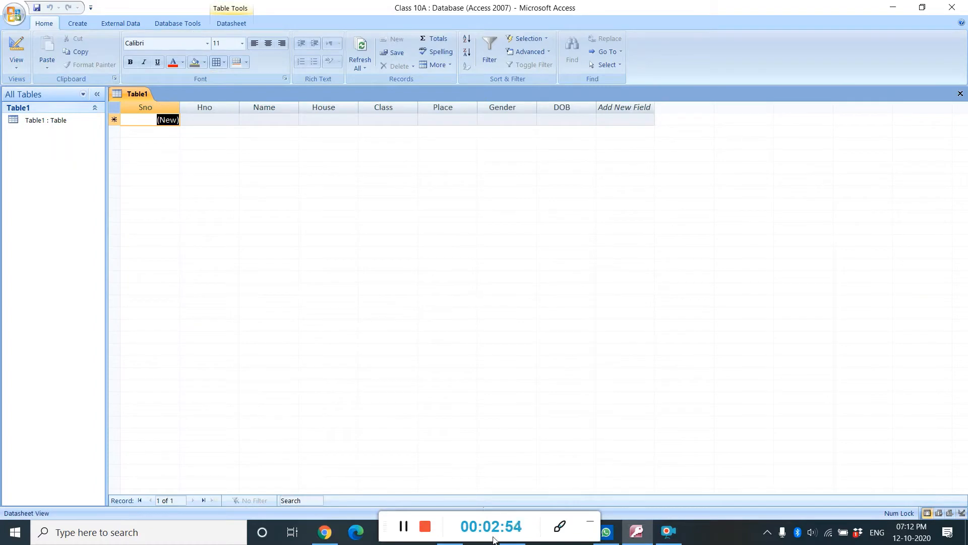
click(402, 529)
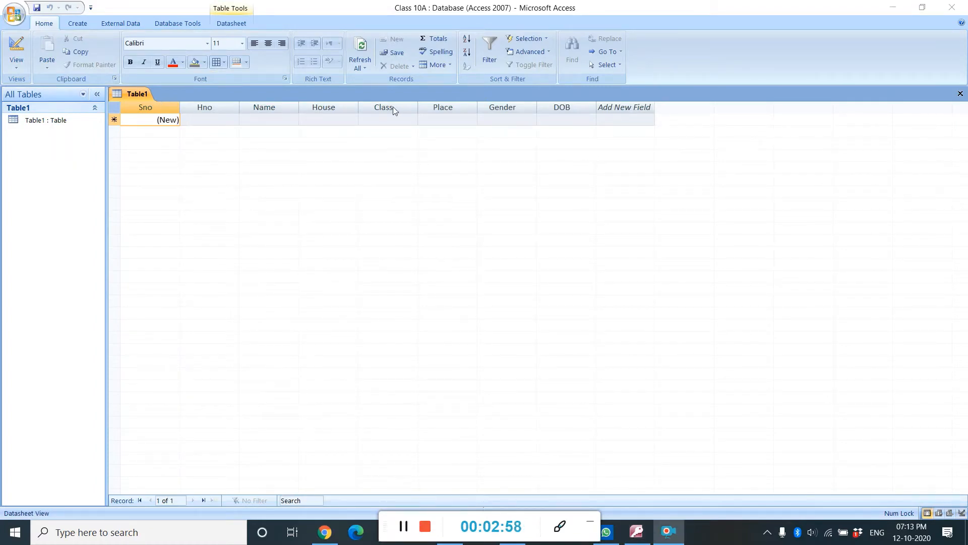
click(404, 528)
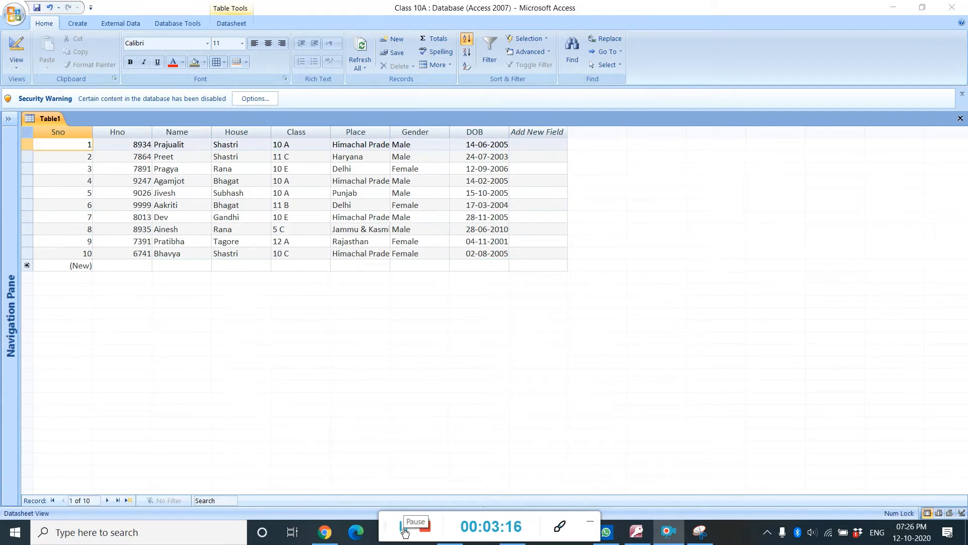
Start a new query in Query Design and add Table1 to it
click(78, 25)
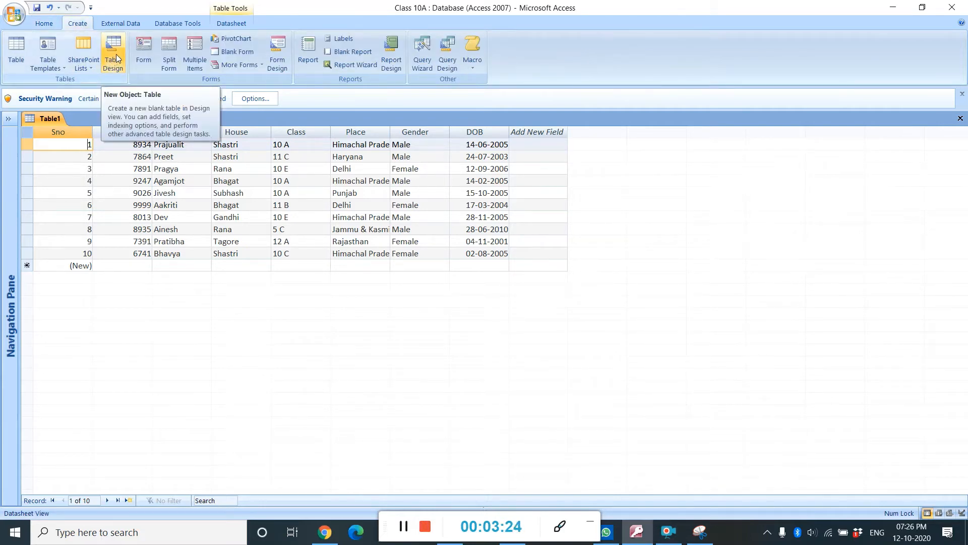
click(403, 527)
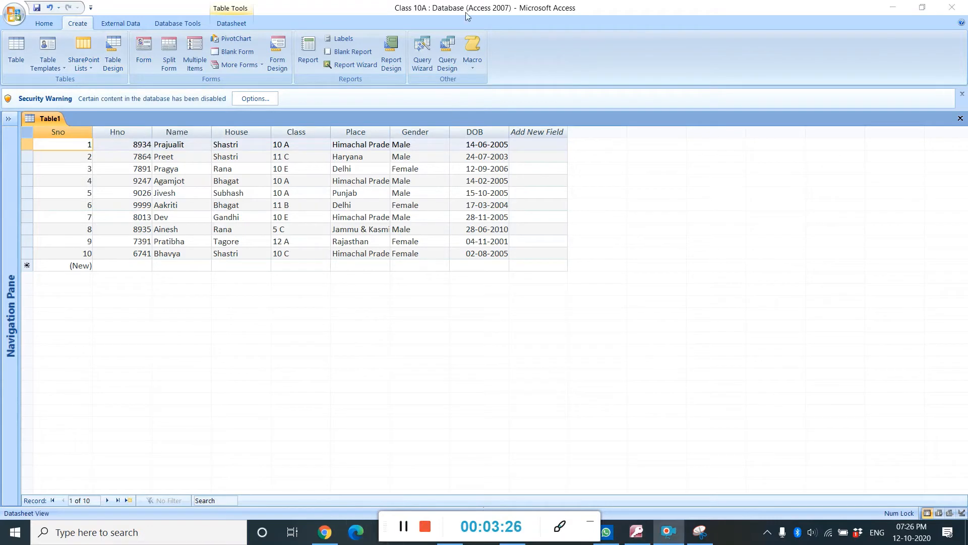
click(446, 54)
click(446, 53)
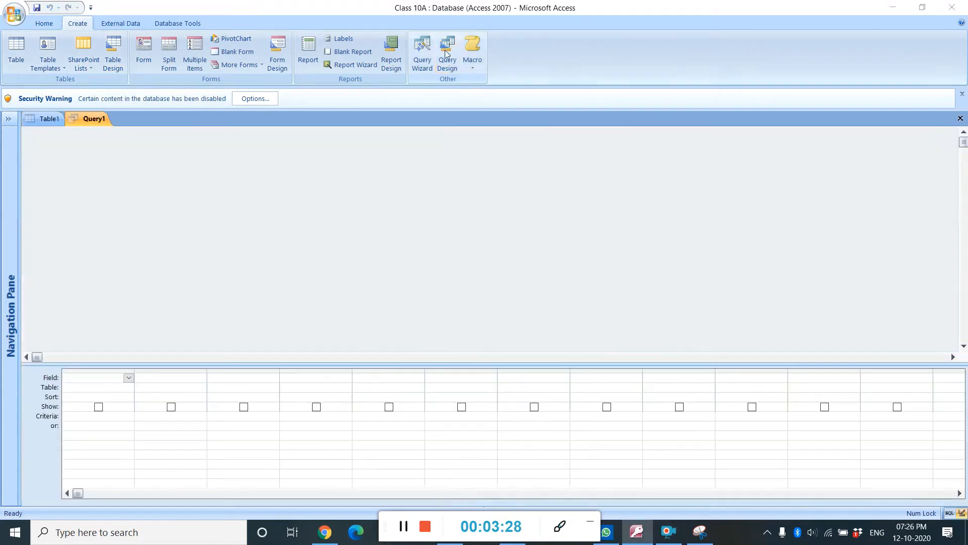
drag(456, 336, 483, 159)
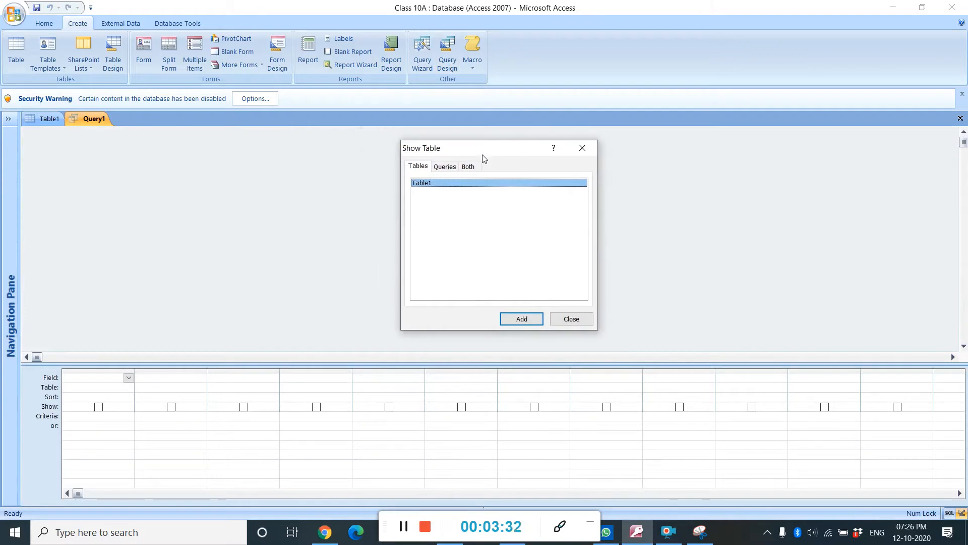
click(520, 319)
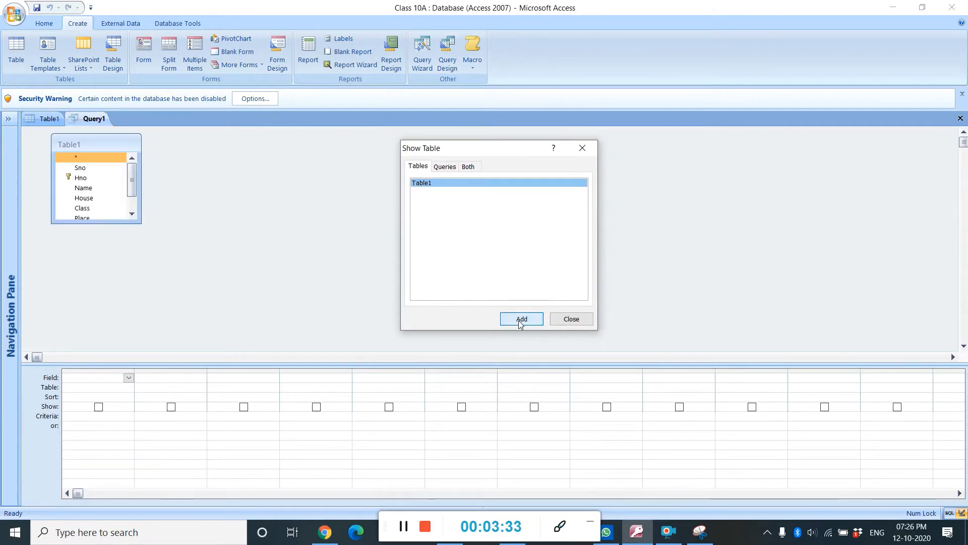
click(583, 320)
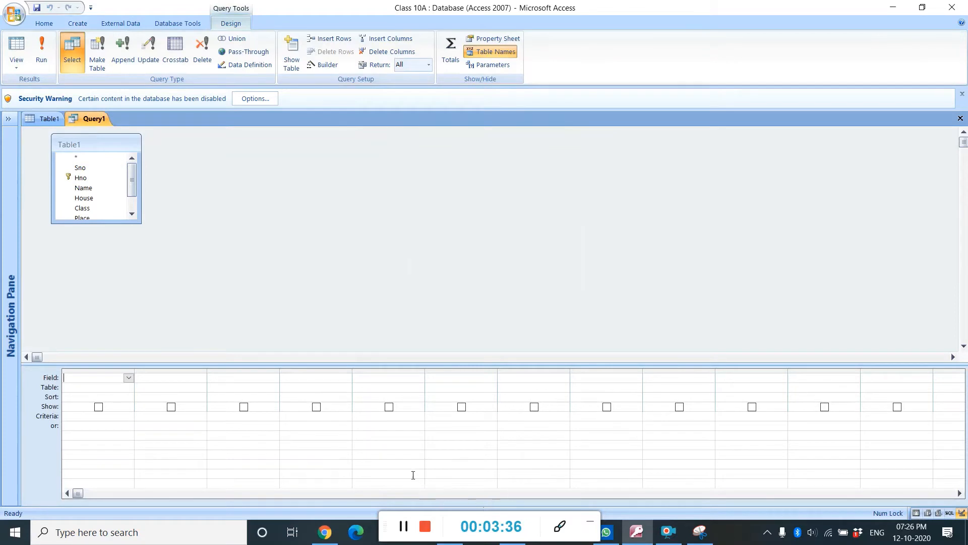
click(402, 528)
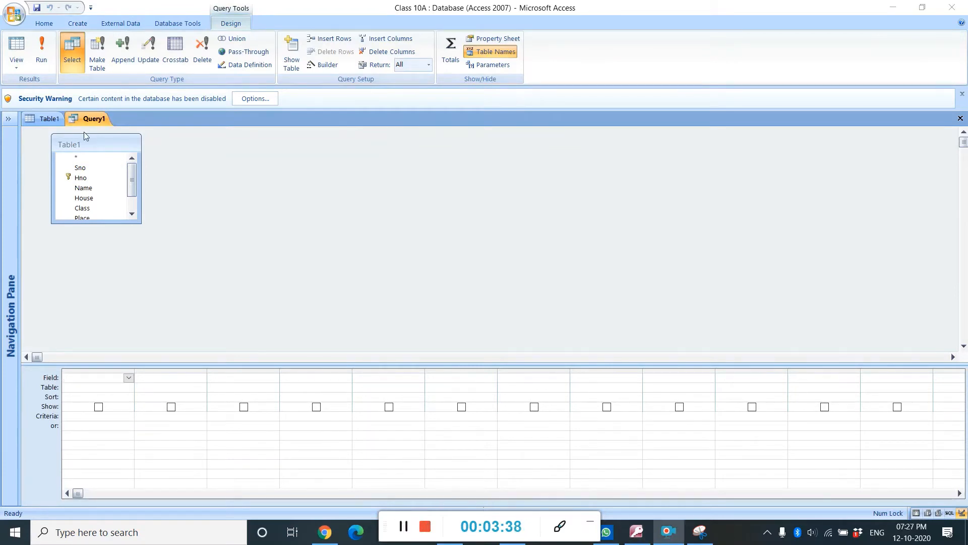
Switch Query1 to SQL View and place the cursor in the SQL text
right_click(89, 120)
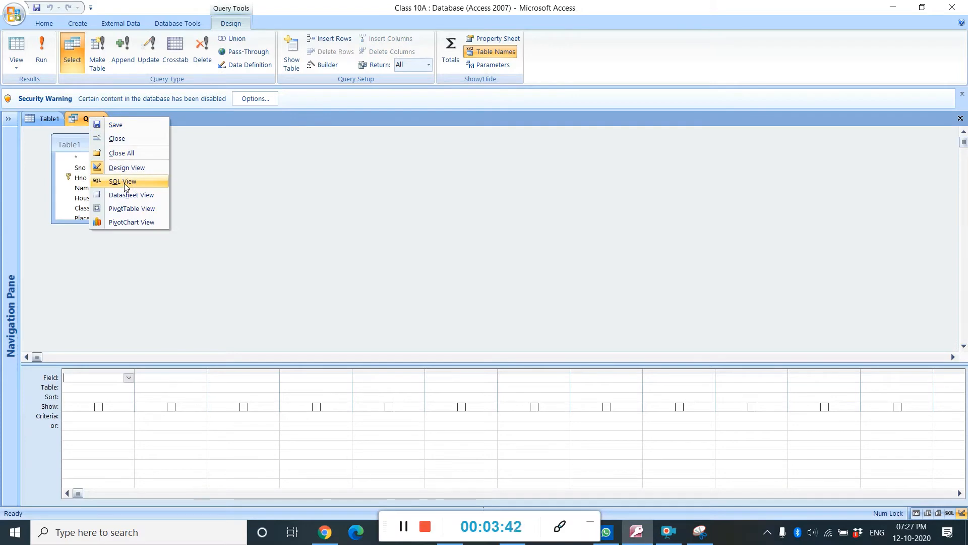
click(125, 184)
click(66, 132)
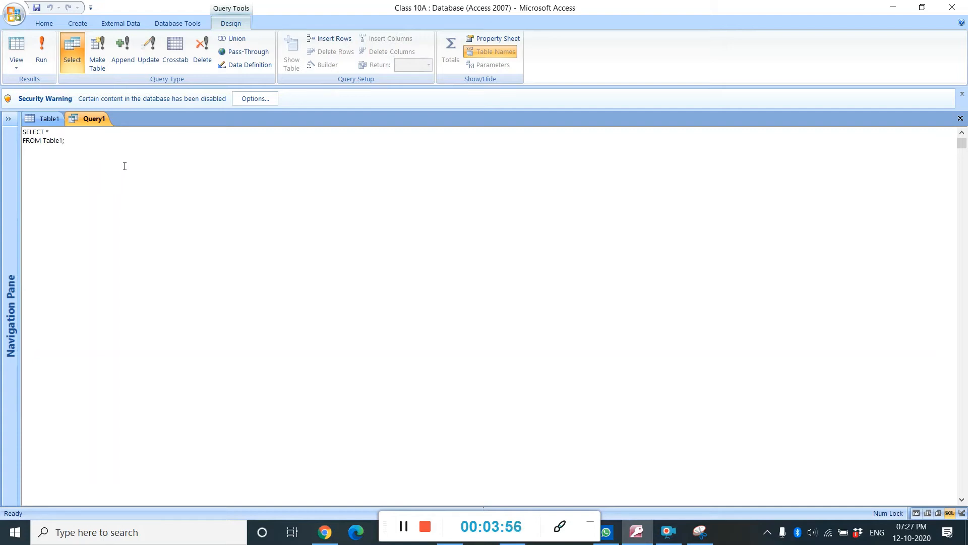
click(405, 526)
click(405, 527)
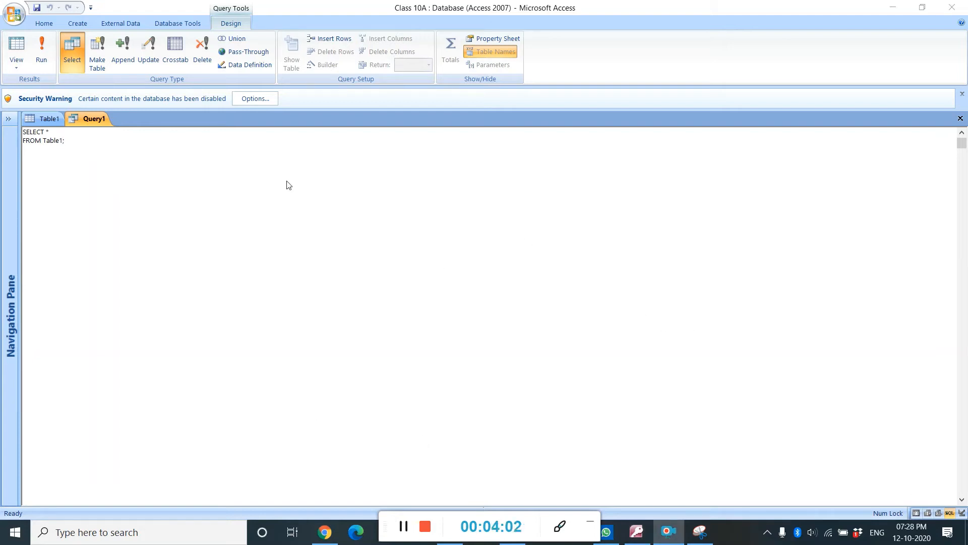
click(63, 140)
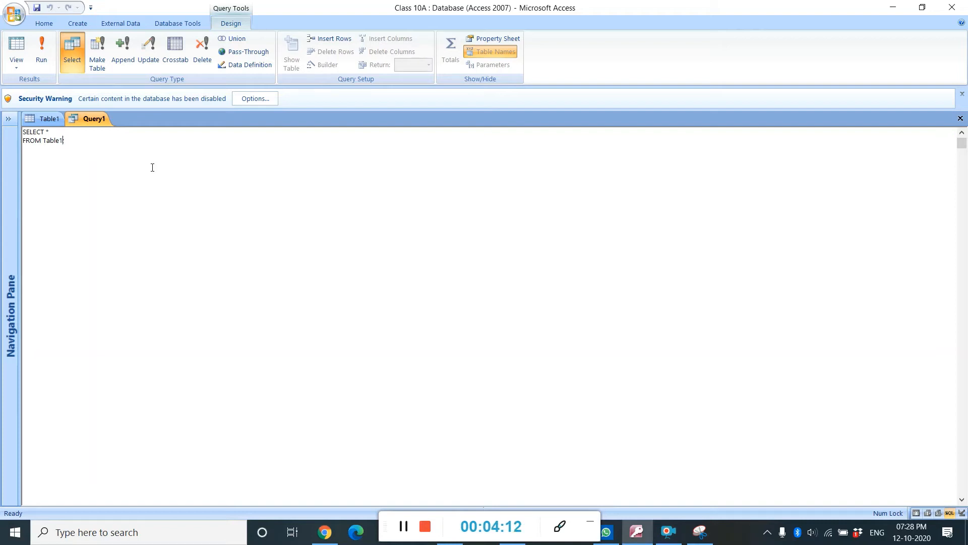
click(404, 526)
click(404, 526)
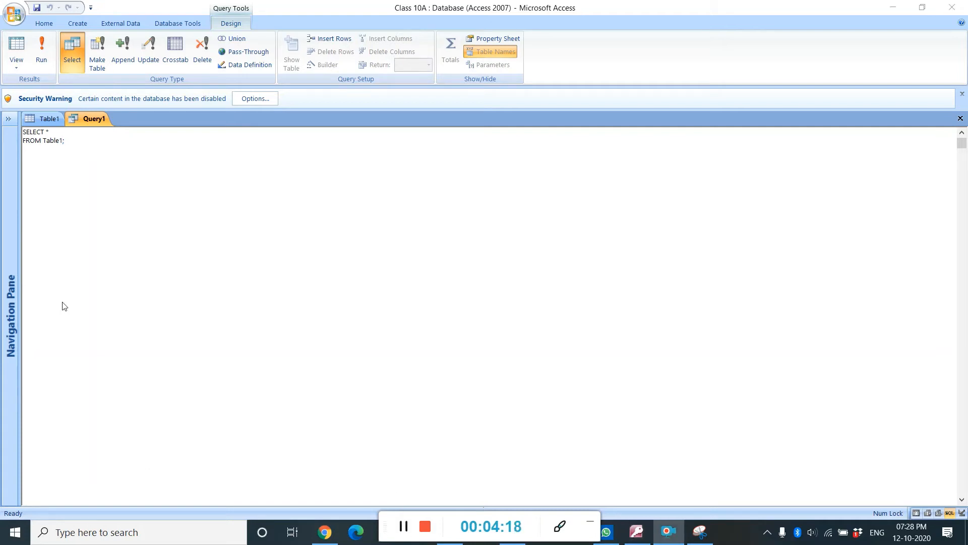
Edit Query1's SQL to read SELECT * FROM Table1 where Hno>=8000;
click(63, 140)
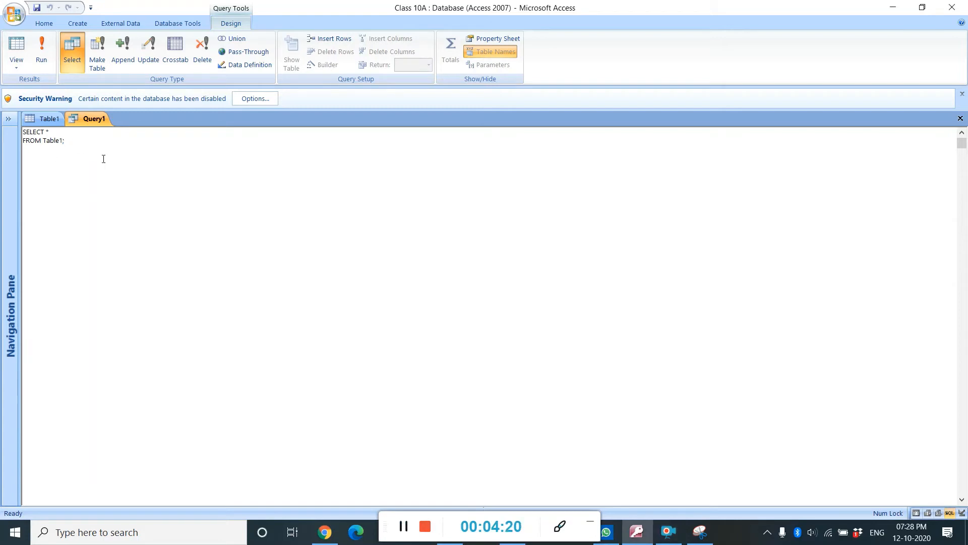
key(BackSpace)
text(where)
key(Left)
key(Left)
key(Left)
key(Left)
key(Left)
key(Right)
key(Right)
text(Hno<)
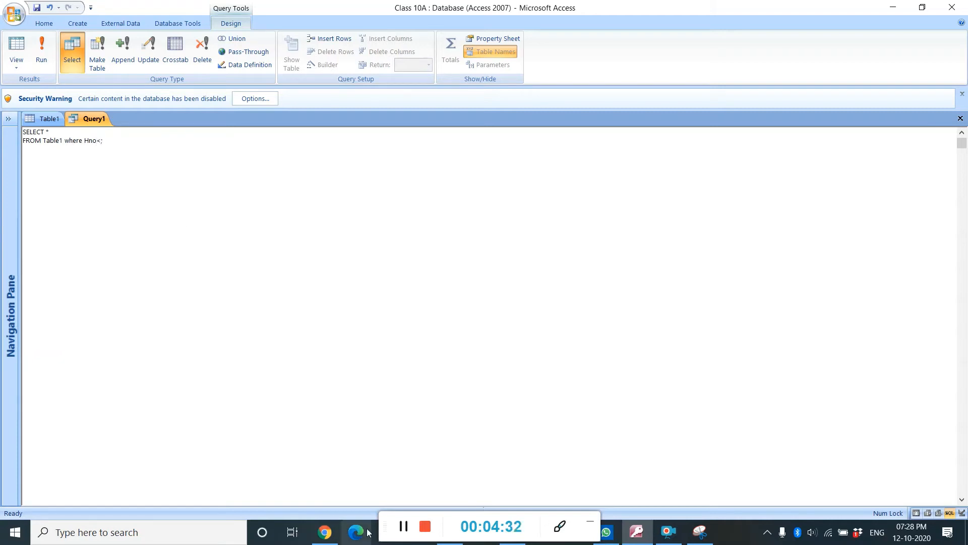
click(403, 527)
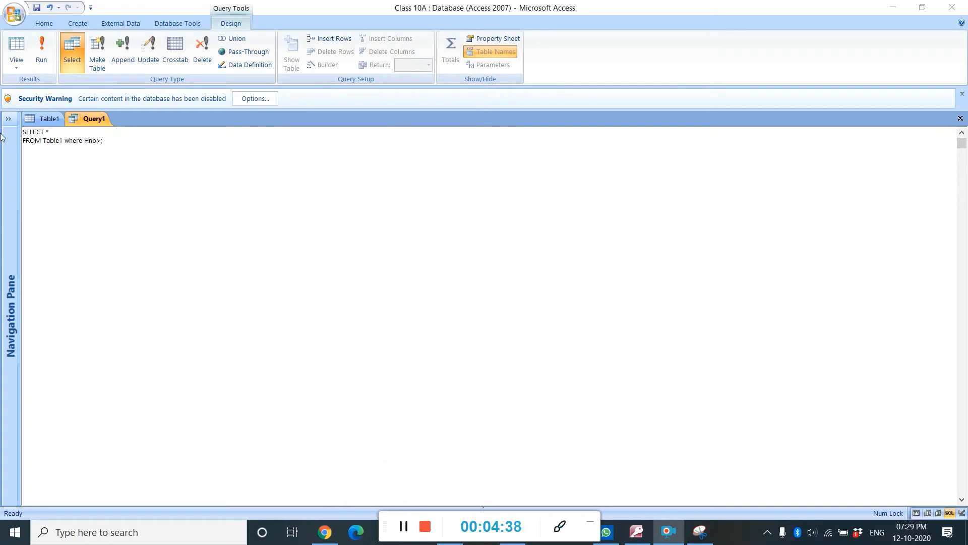
click(101, 141)
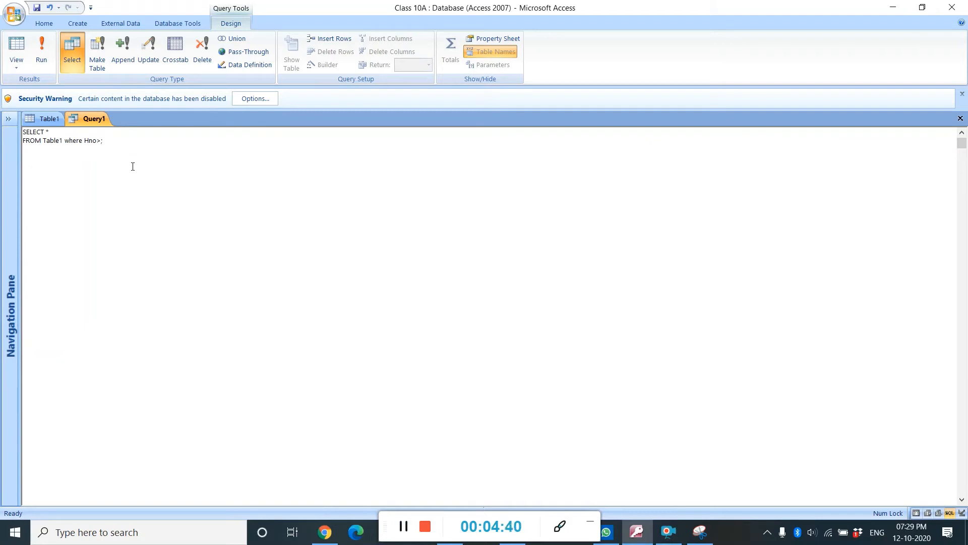
text(=8000)
Switch Query1 to Datasheet View to see the filtered records
right_click(96, 119)
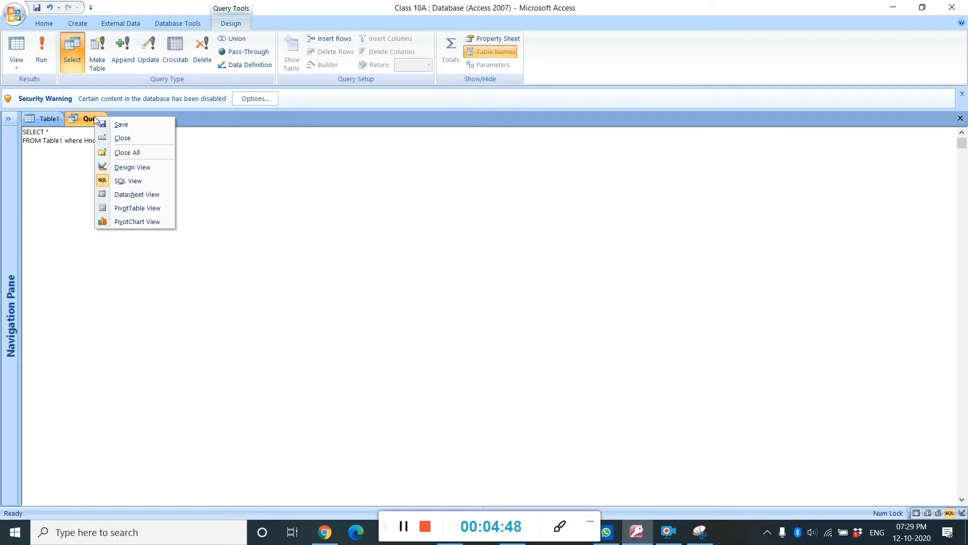
click(144, 196)
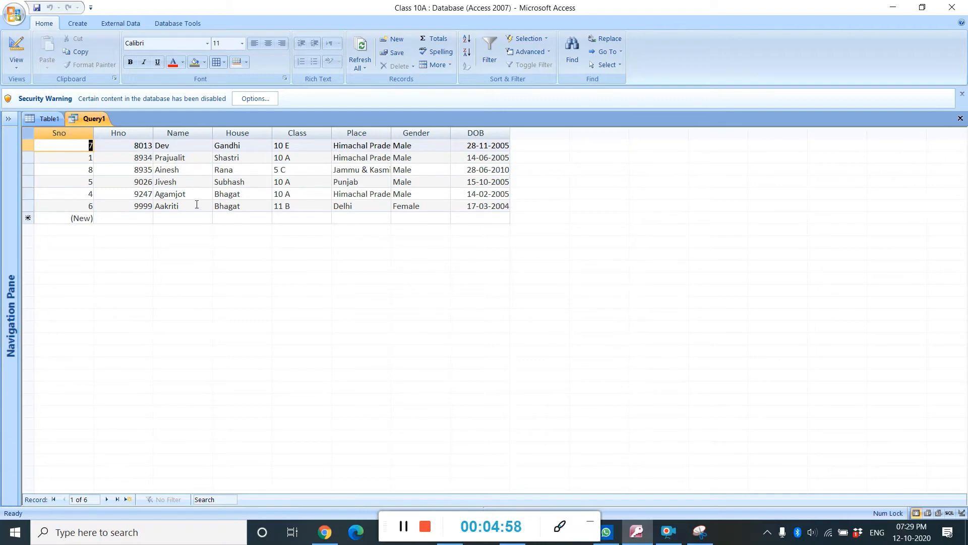
click(406, 528)
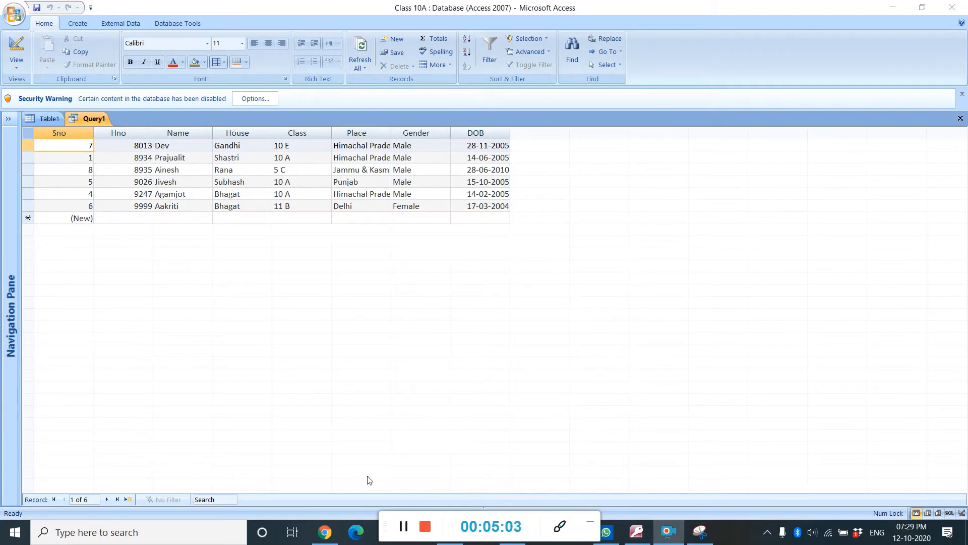
Create a new query in Query Design, add Table1 to it and close the table list
click(74, 24)
click(76, 23)
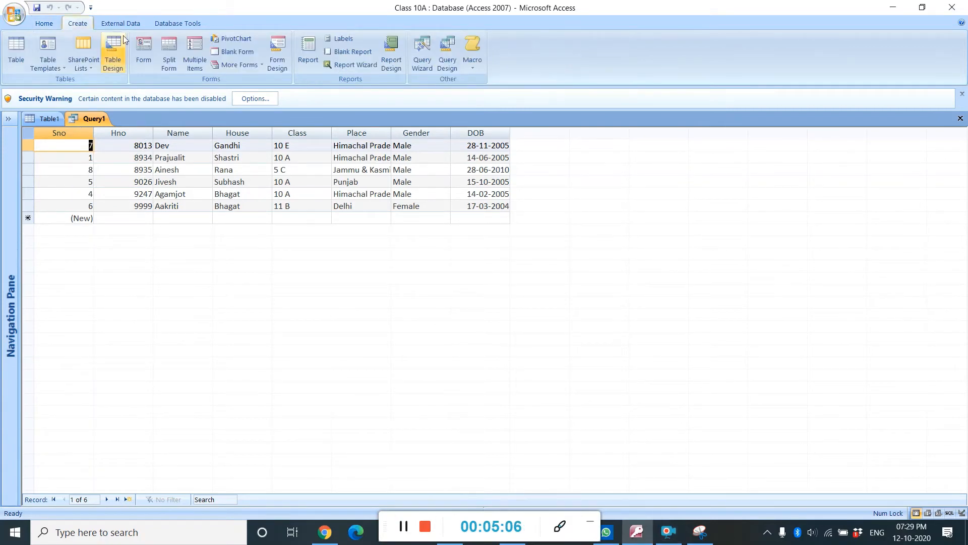
click(449, 54)
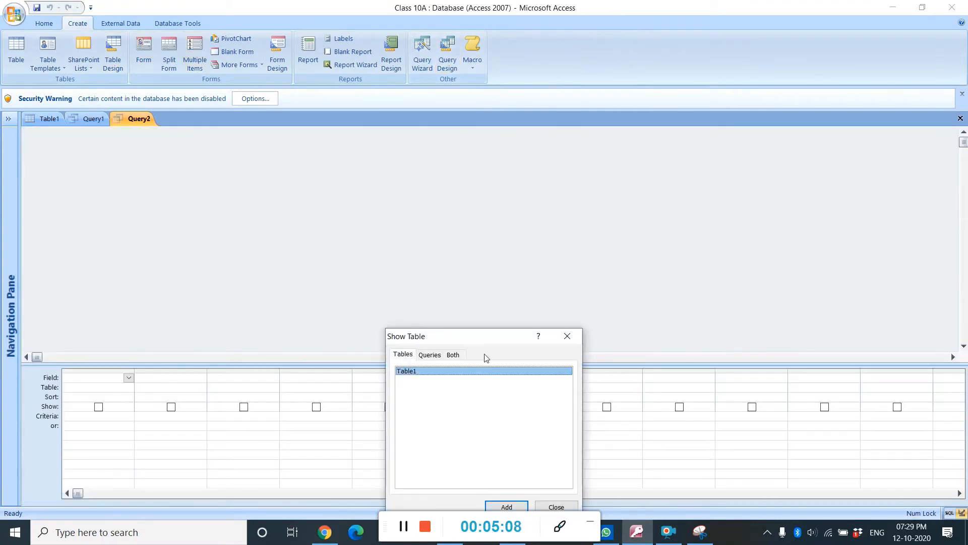
drag(459, 342, 440, 166)
click(498, 334)
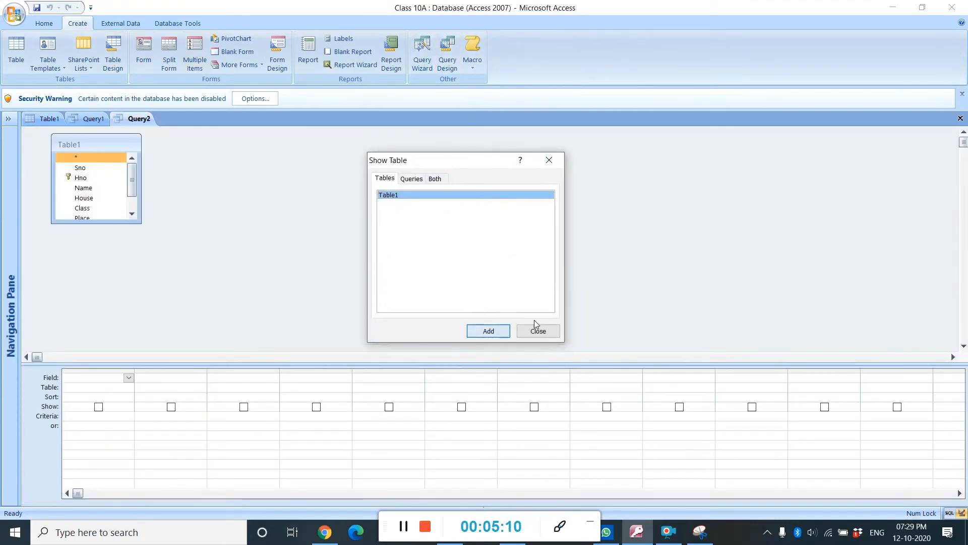
click(537, 332)
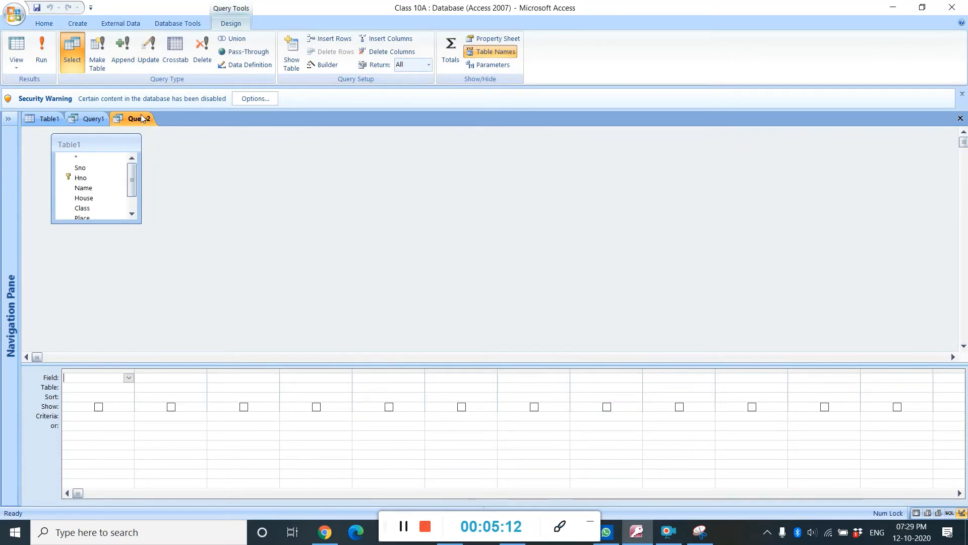
click(404, 525)
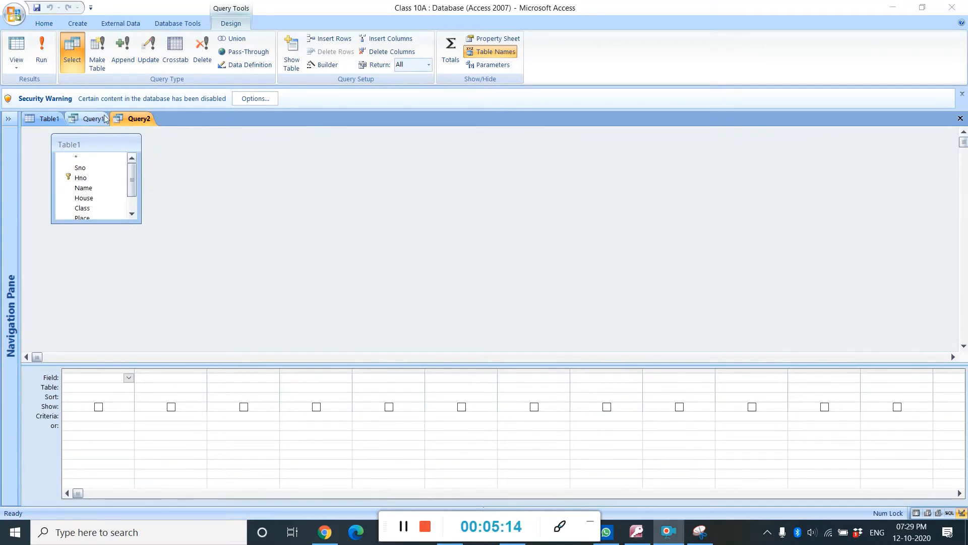
Switch Query2 to SQL View and place the cursor in the SQL text
right_click(128, 120)
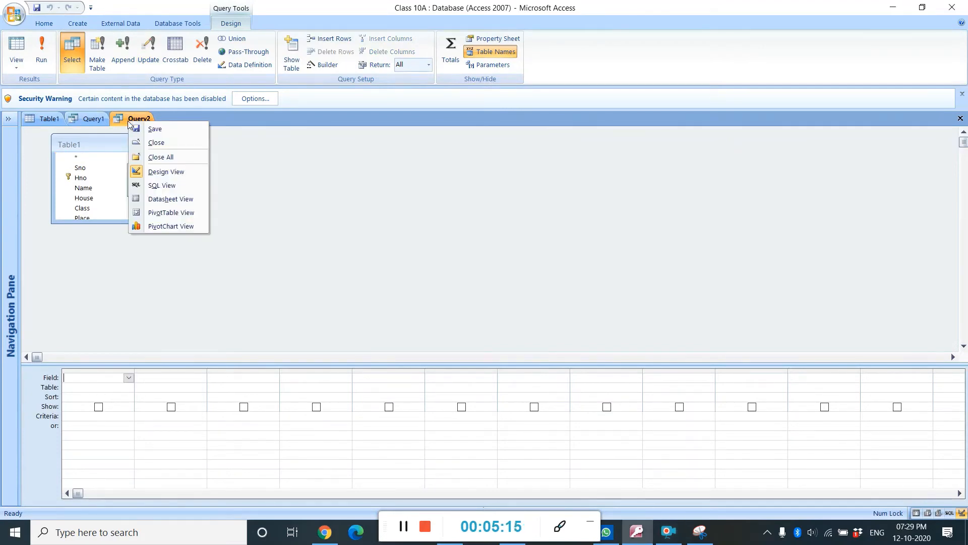
click(163, 186)
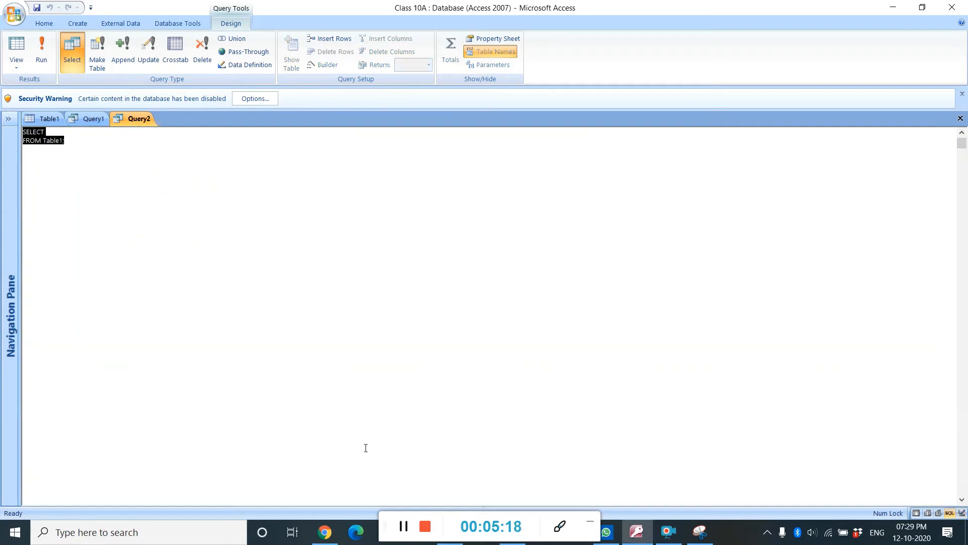
click(408, 531)
click(46, 132)
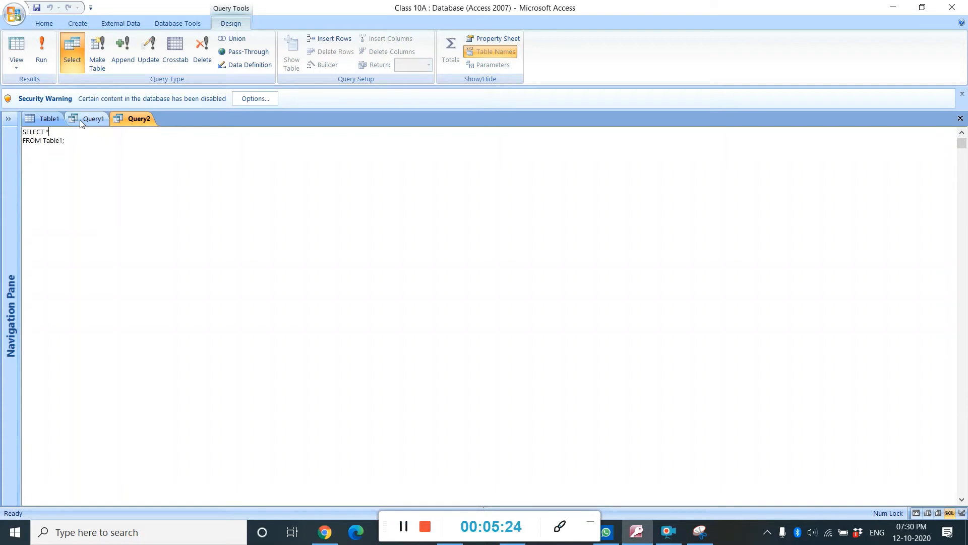
Edit Query2's SQL to read SELECT * FROM Table1 where Place='Delhi';
click(62, 142)
key(BackSpace)
key(BackSpace)
text(where Place;=)
text('Delhi';)
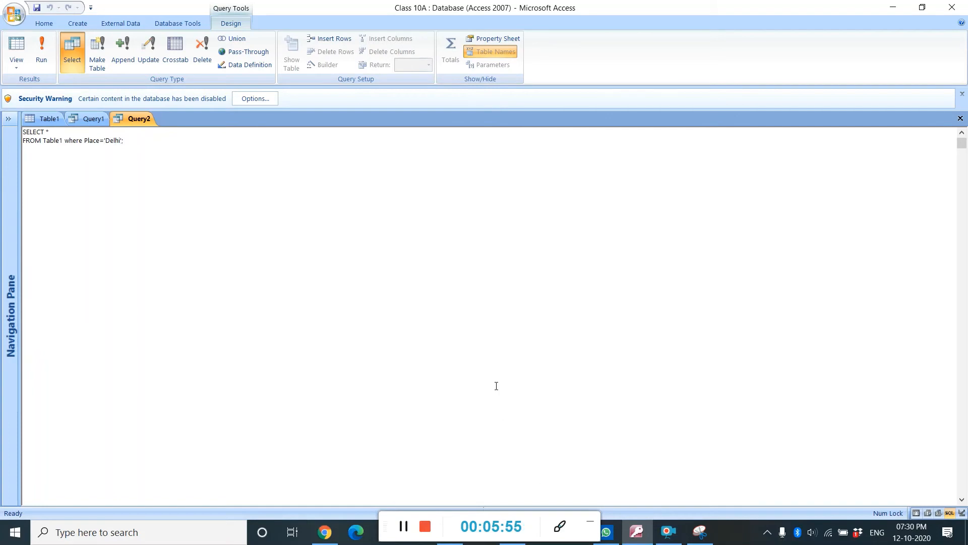
Switch Query2 to Datasheet View to see the Delhi records
right_click(152, 119)
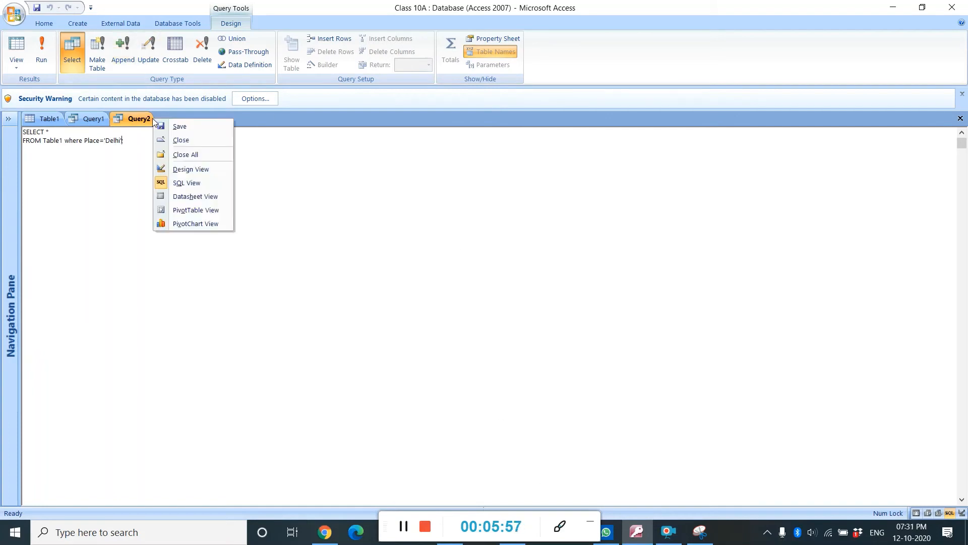
click(186, 197)
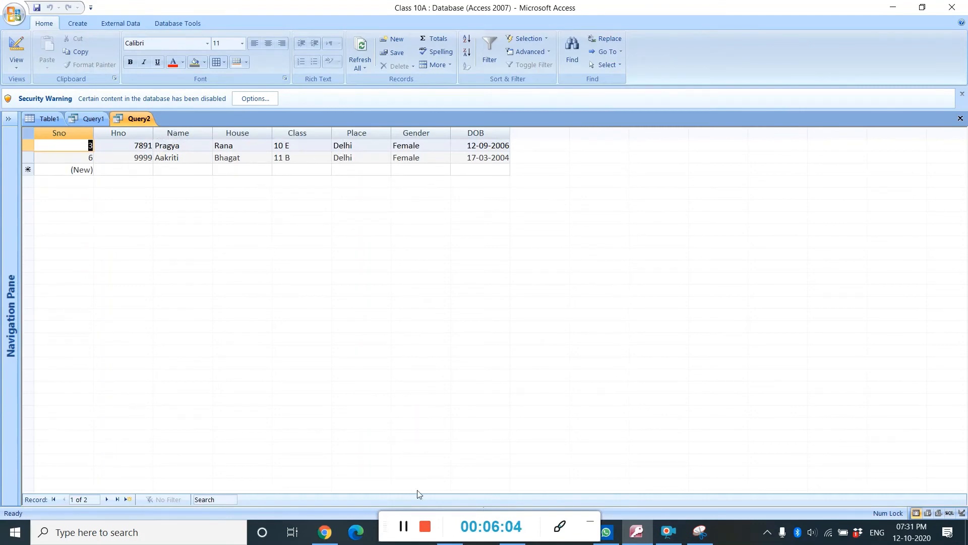
click(403, 528)
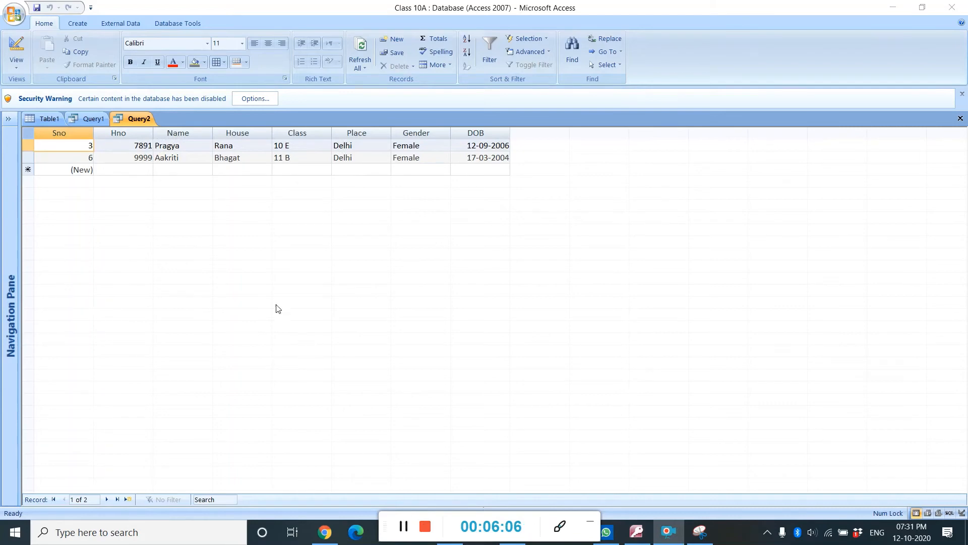
Create another query in Query Design, add Table1 to it and close the table list
click(77, 24)
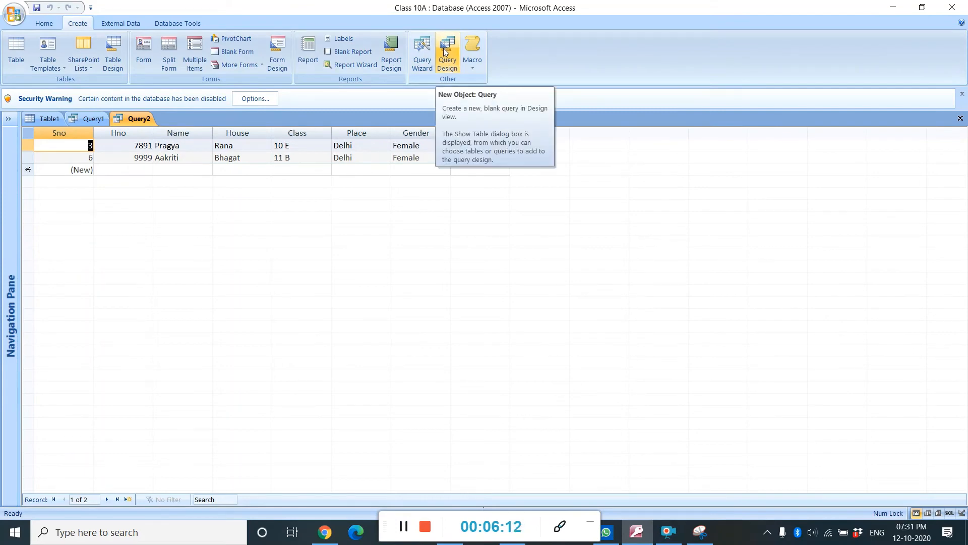
click(445, 49)
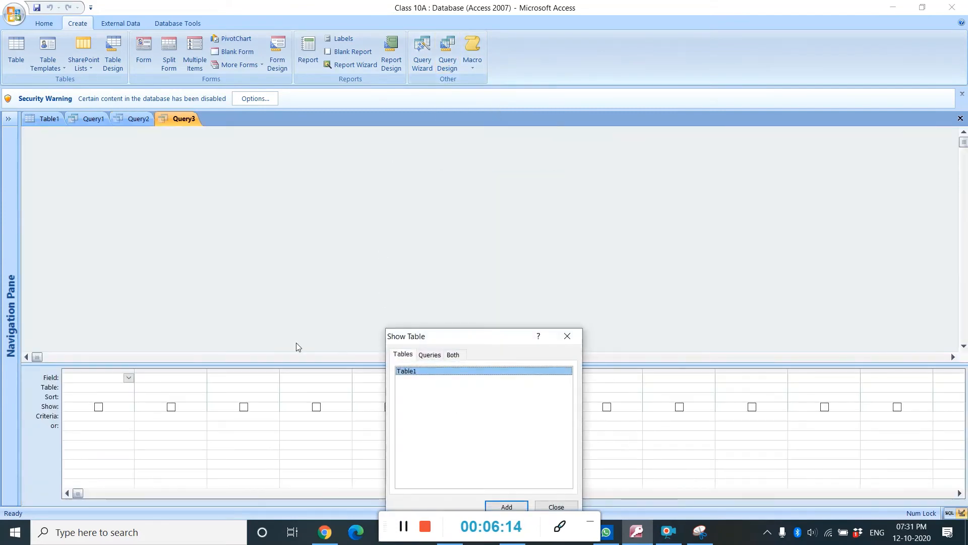
drag(469, 340, 411, 111)
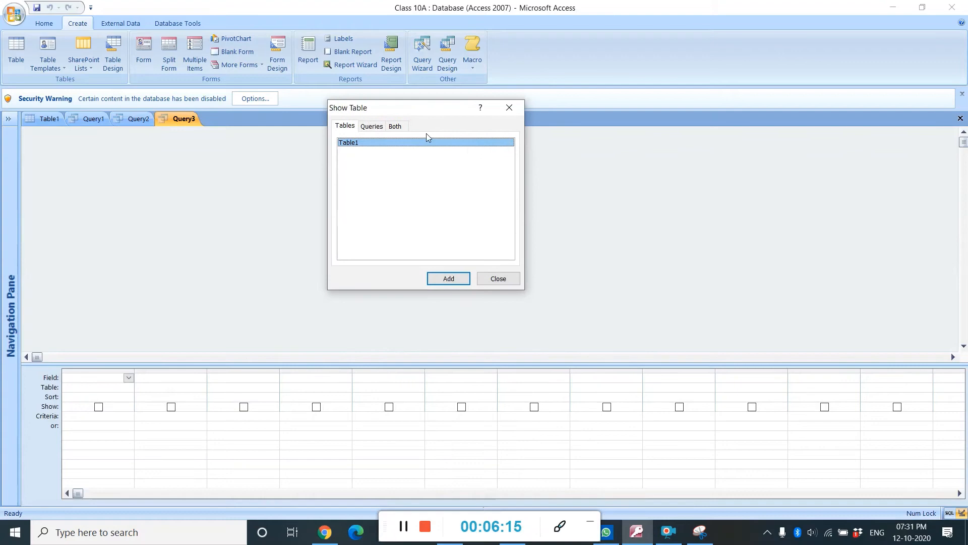
click(448, 278)
click(498, 278)
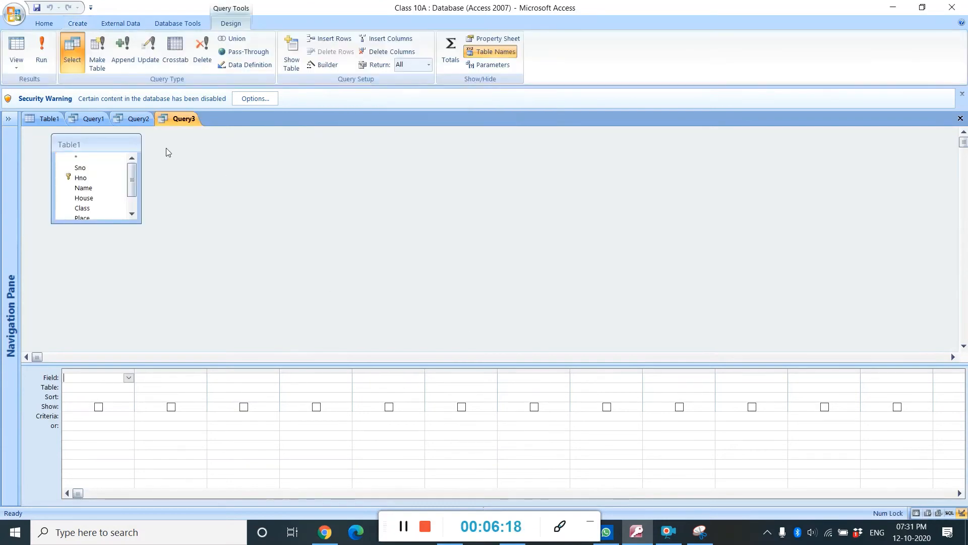
Switch Query3 to SQL View and place the cursor in the SQL text
right_click(183, 123)
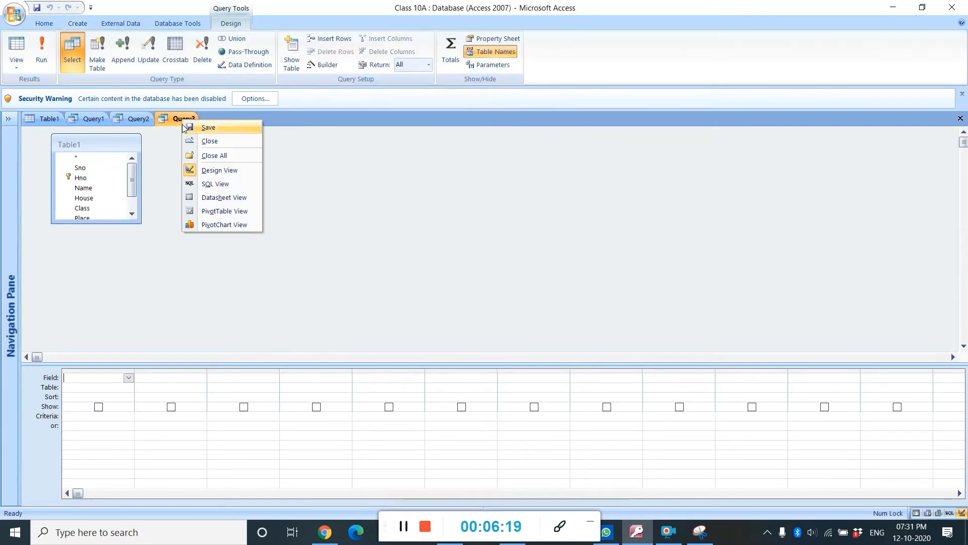
click(214, 184)
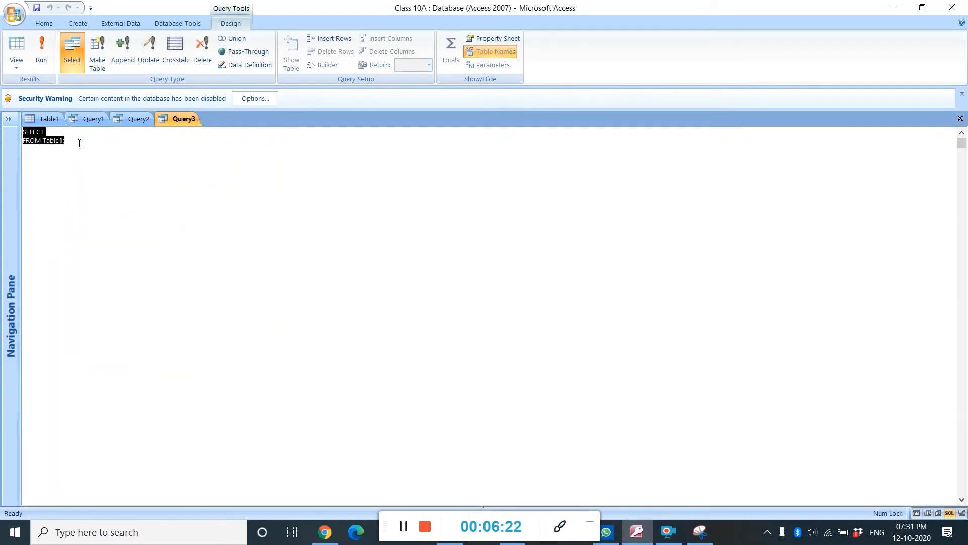
click(64, 132)
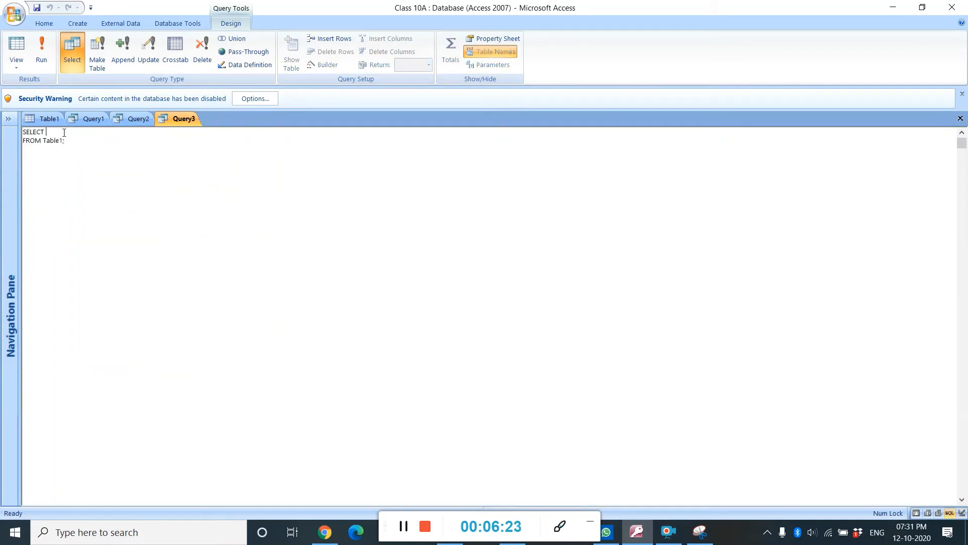
click(403, 527)
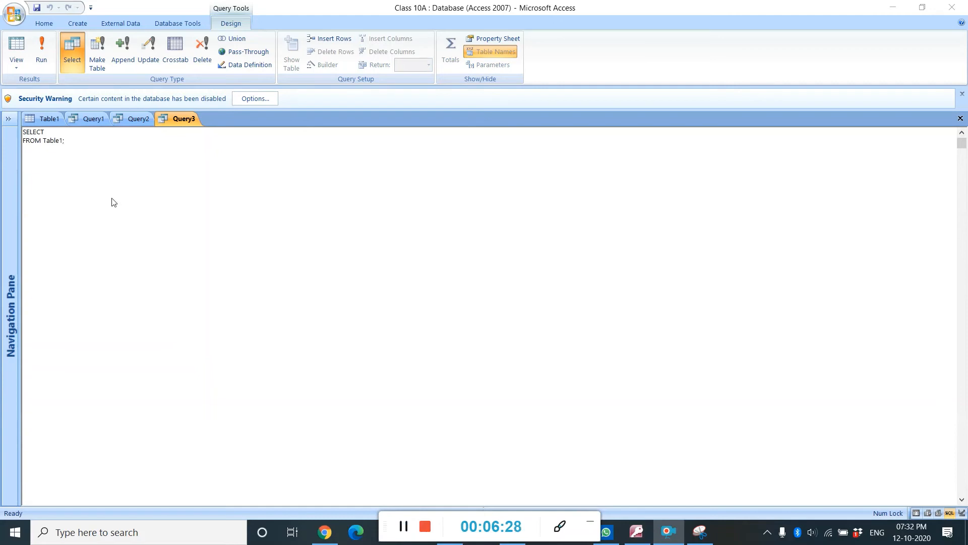
Edit Query3's SQL to read SELECT * FROM Table1 where Gender='Male';
click(54, 132)
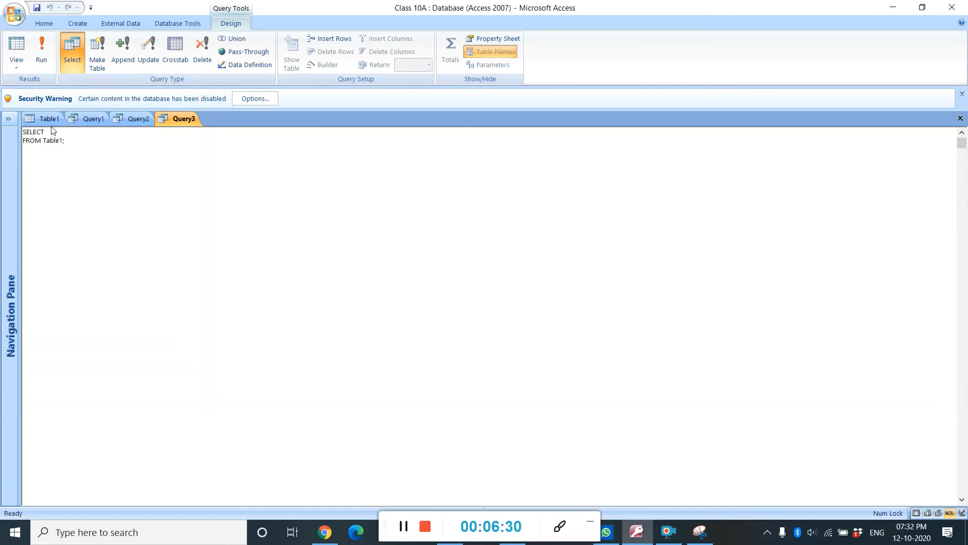
text(*)
key(BackSpace)
text(where Gender)
text(;'Male;')
click(405, 525)
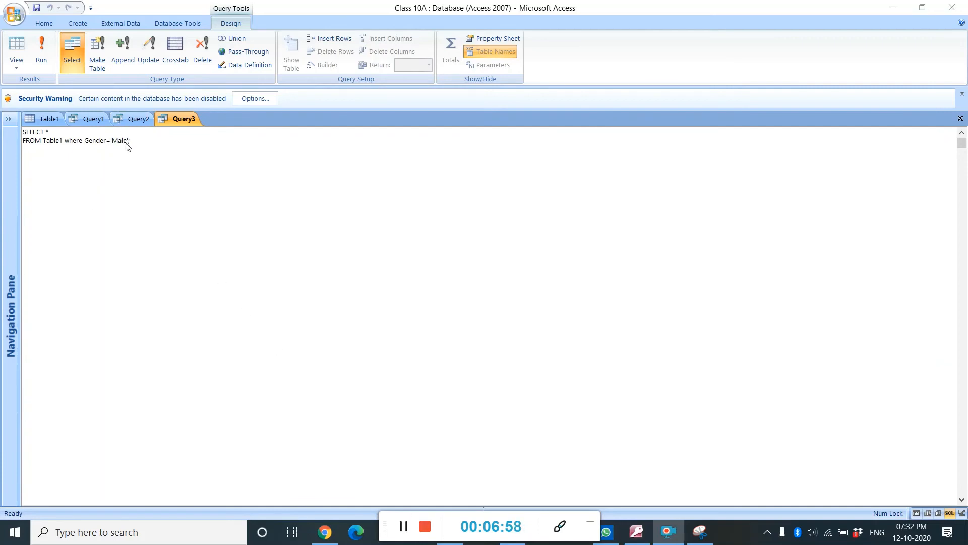
Switch Query3 to Datasheet View to see the records it returns
right_click(183, 120)
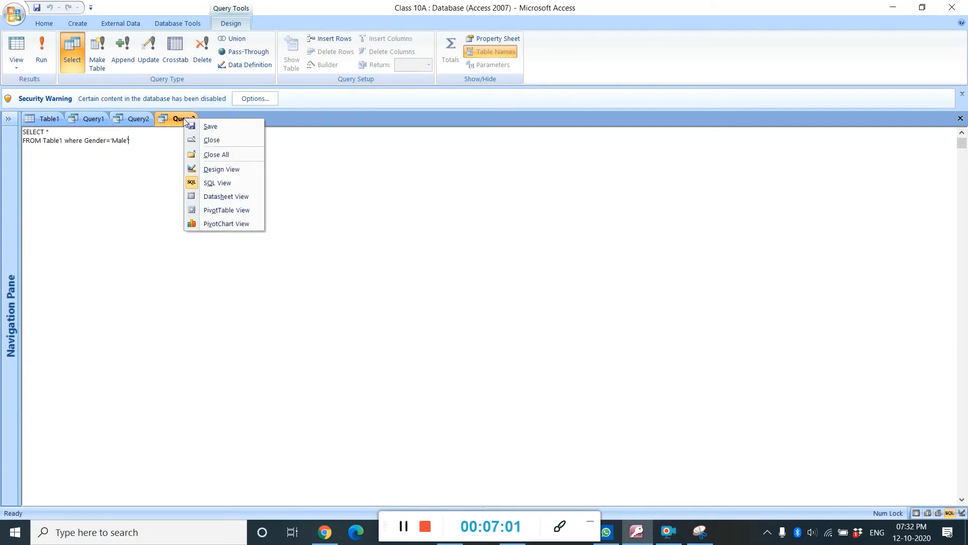
click(214, 197)
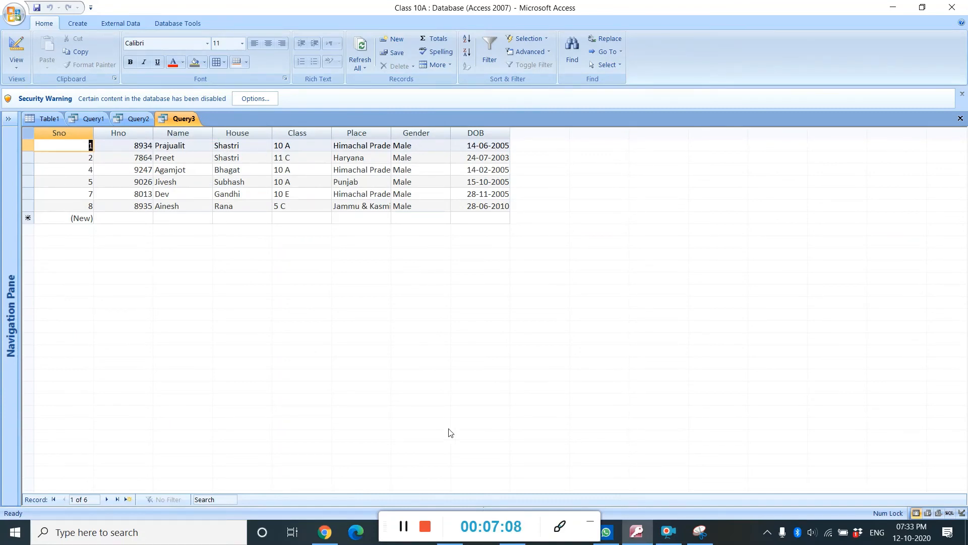
click(403, 527)
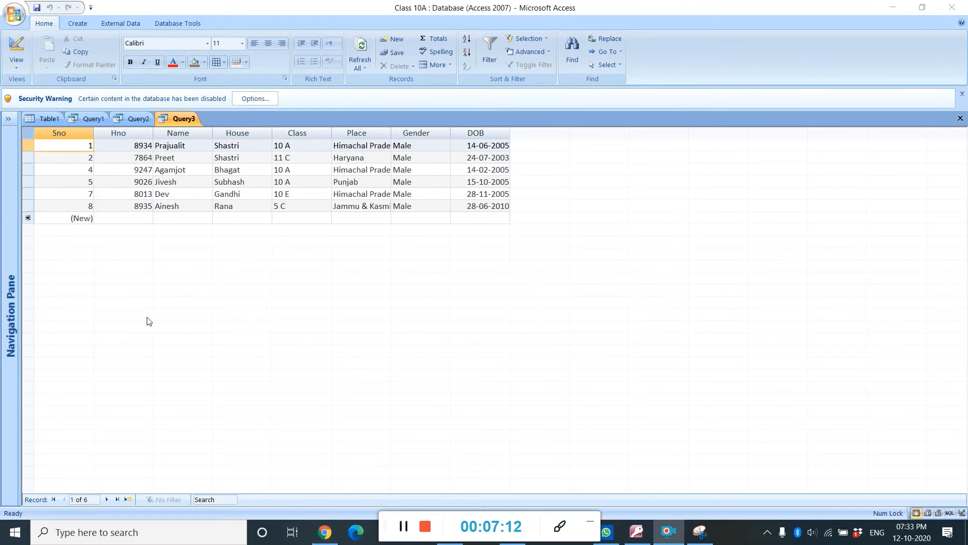
Create another query in Query Design, add Table1 to it and close the table list
click(77, 24)
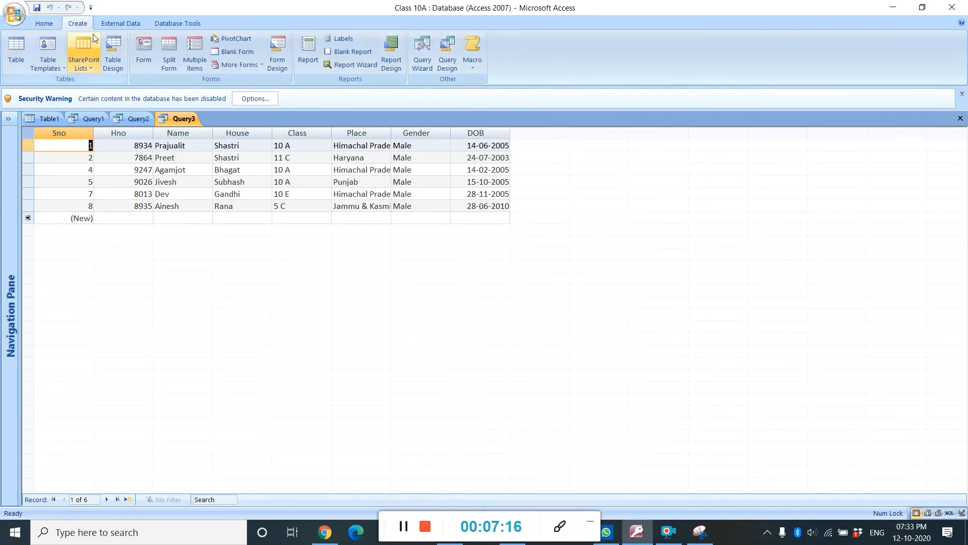
click(446, 53)
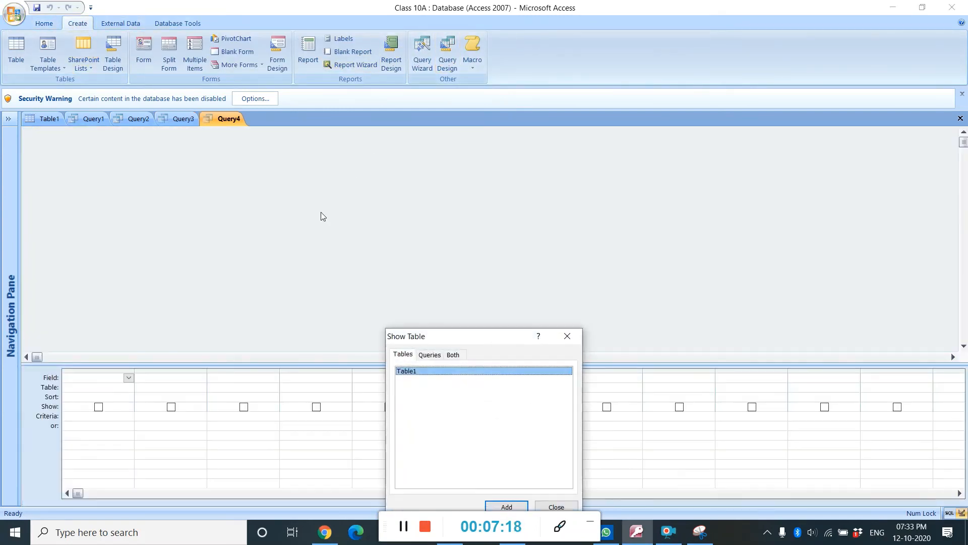
drag(467, 327, 364, 109)
click(404, 279)
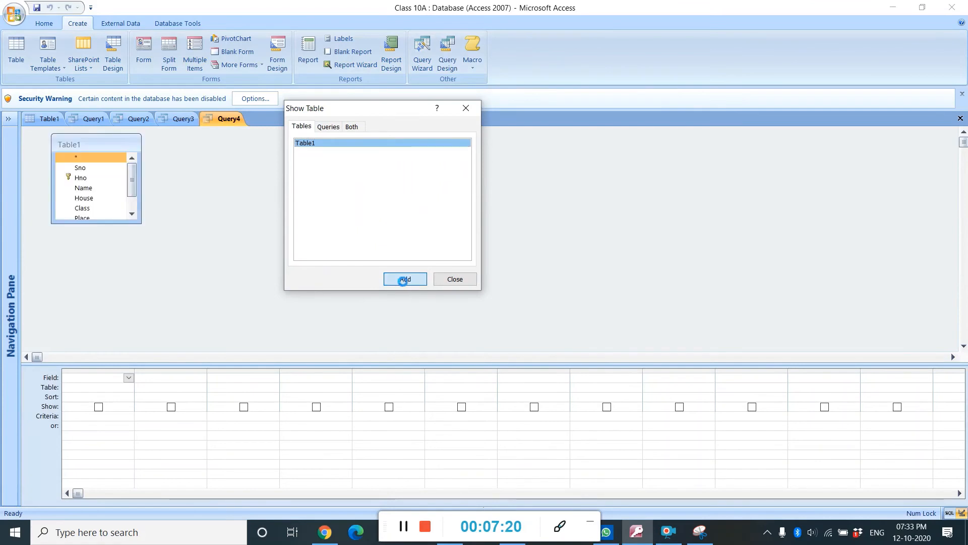
click(456, 278)
Switch Query4 to SQL View and insert * after SELECT
right_click(204, 120)
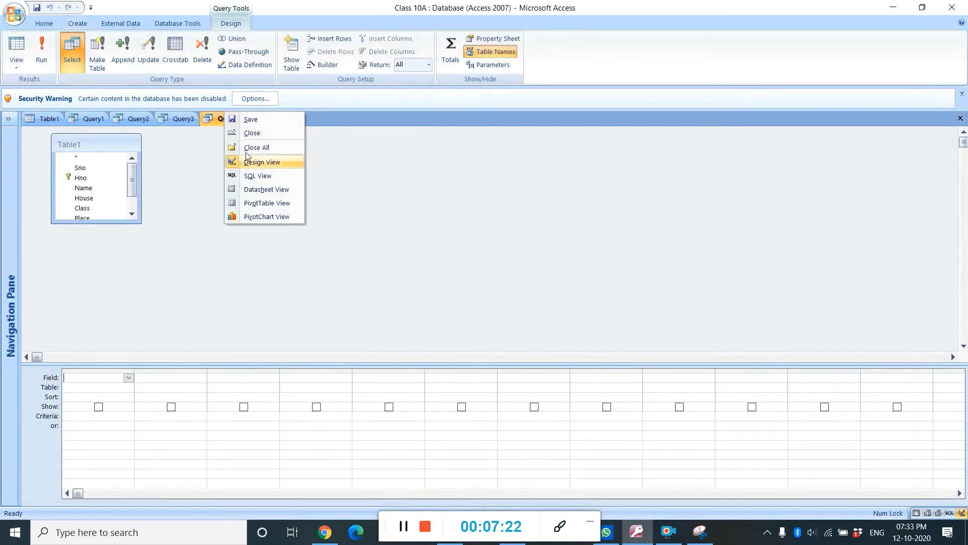
click(258, 175)
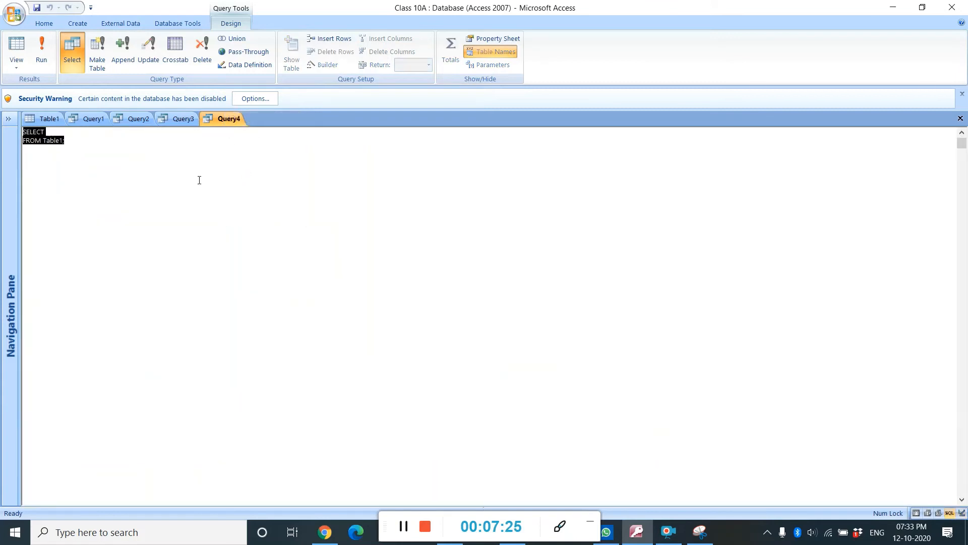
click(74, 132)
text(*)
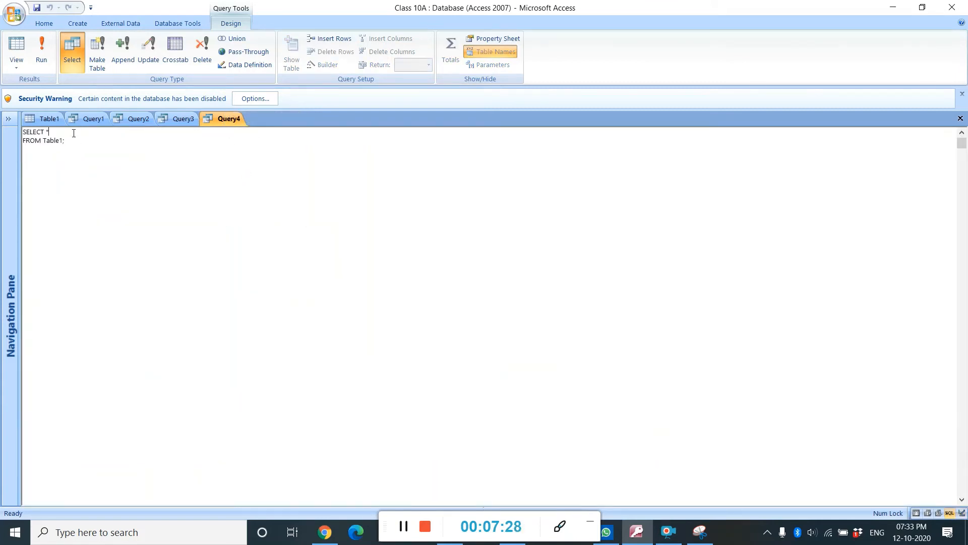
click(401, 530)
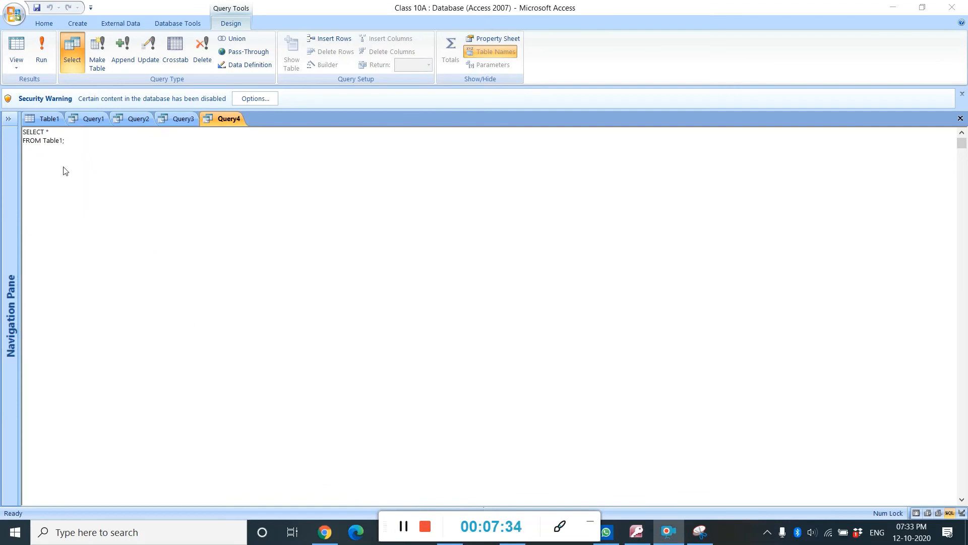
Edit Query4's SQL to read SELECT * FROM Table1 where Gender='Female' and House='Rana';
click(63, 142)
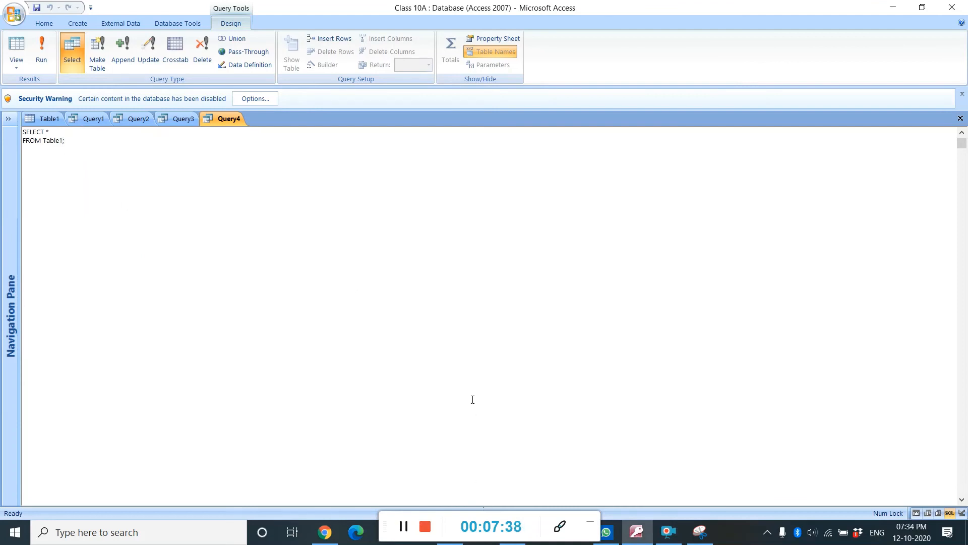
key(BackSpace)
key(Delete)
text(where)
click(405, 528)
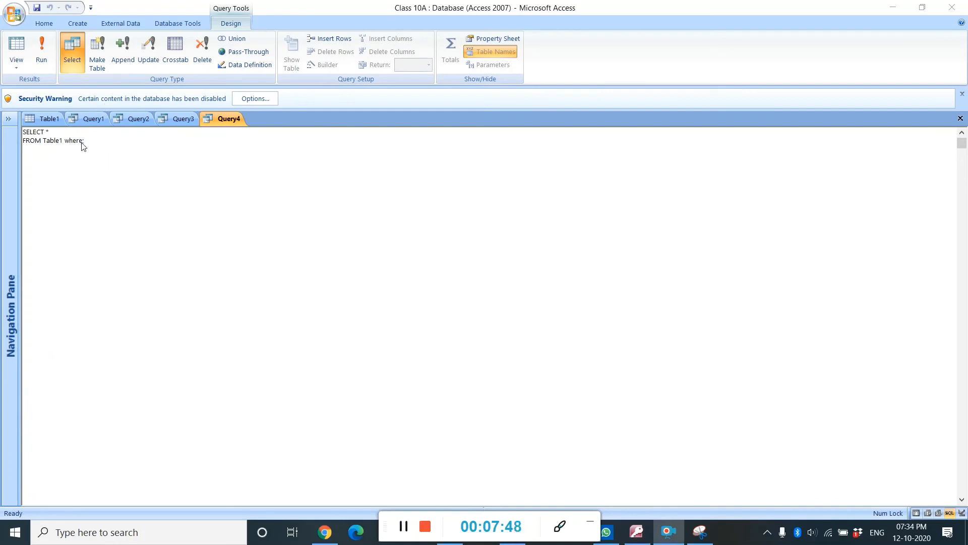
click(97, 142)
text(Gen)
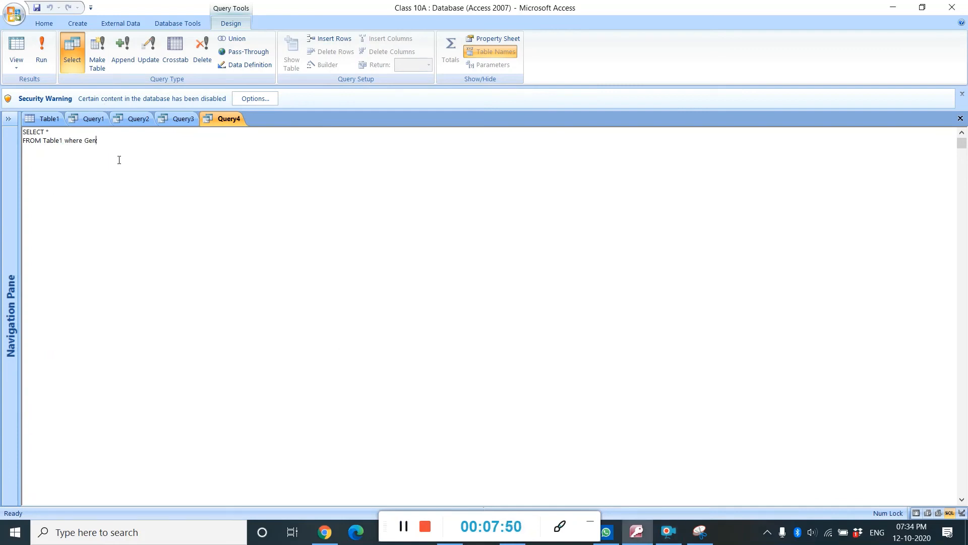
text(der='Female';)
key(BackSpace)
text(and House=Rana)
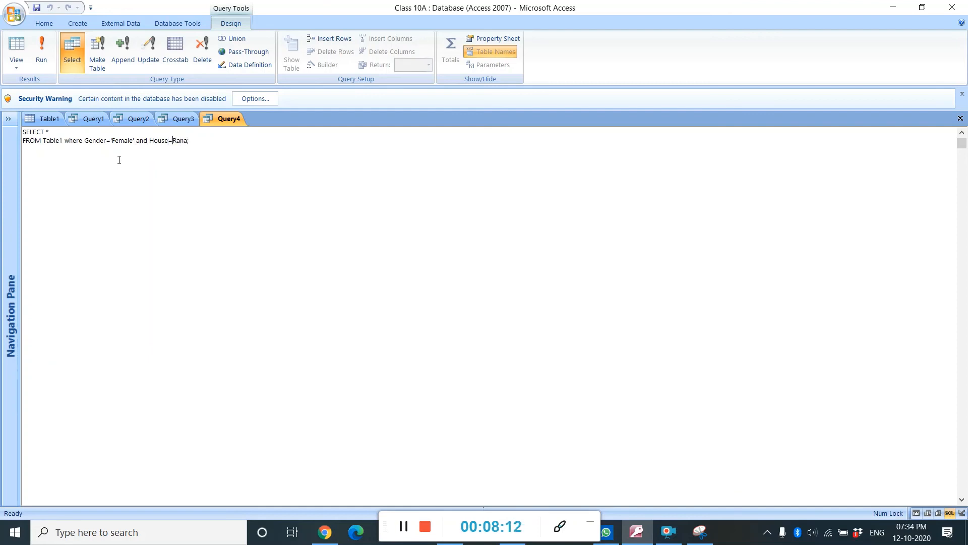
text(')
text(')
Switch Query4 to Datasheet View to see the records it returns
right_click(219, 117)
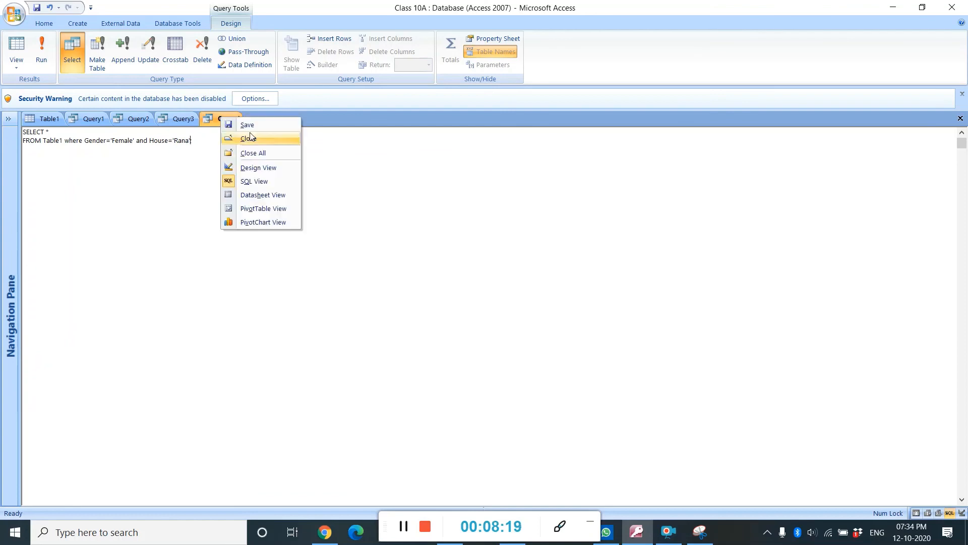
click(268, 197)
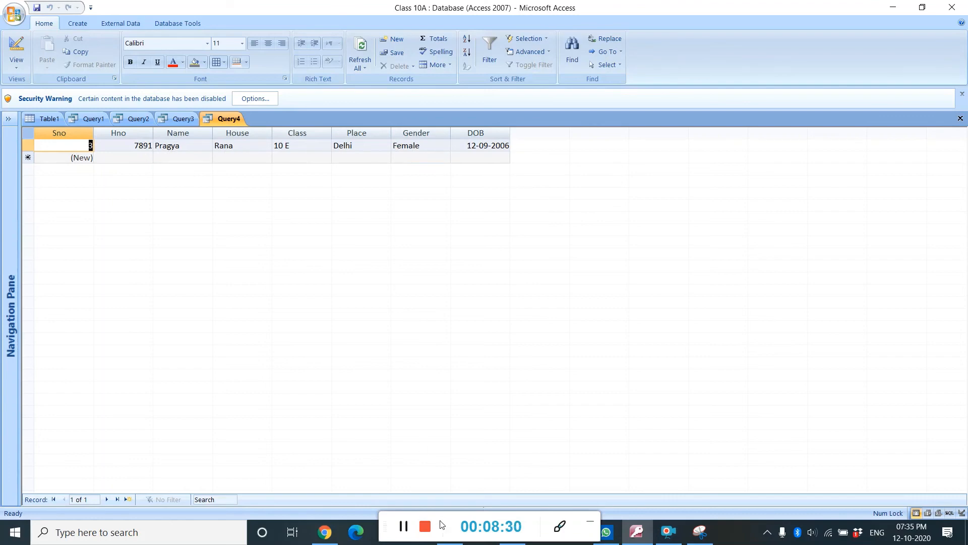
click(400, 527)
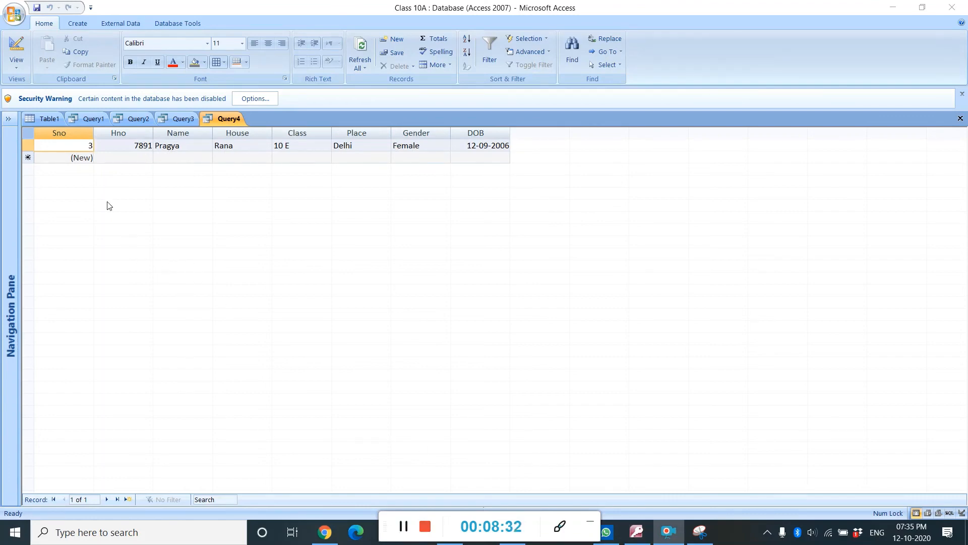
Create another query in Query Design, add Table1 to it and close the table list
click(81, 23)
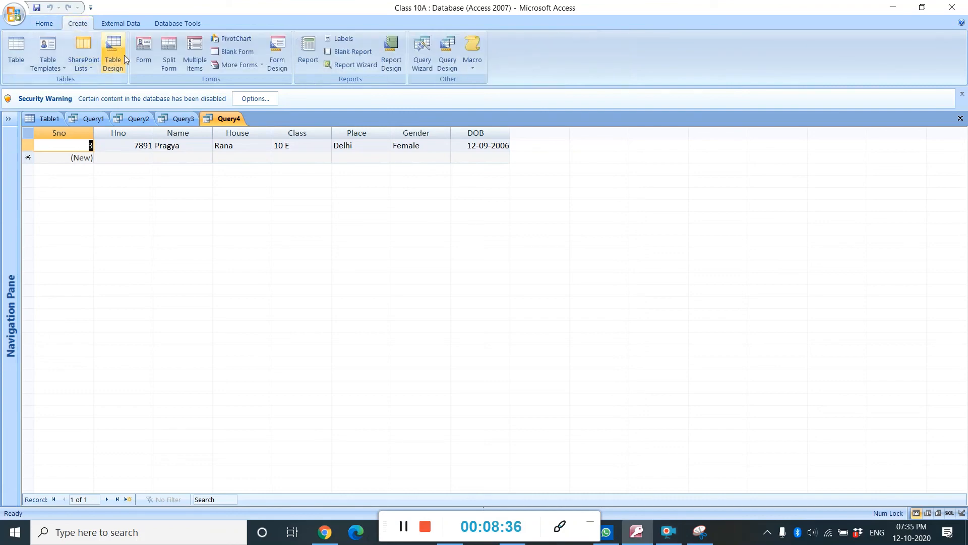
click(449, 56)
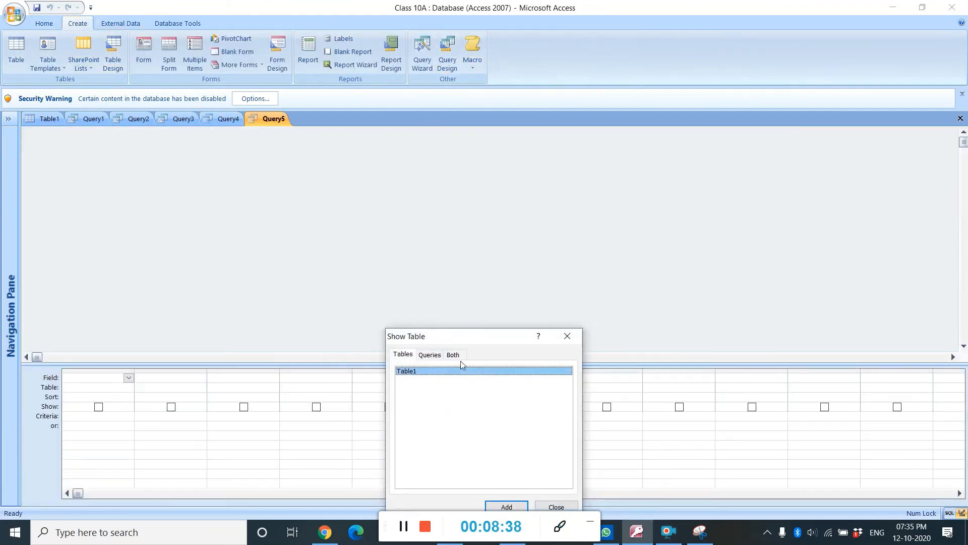
drag(455, 325, 398, 104)
click(446, 273)
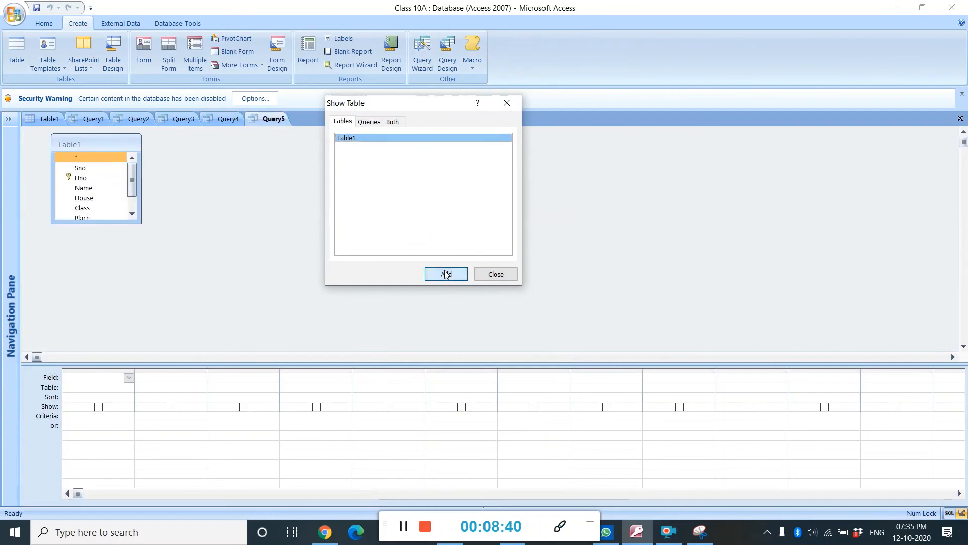
click(486, 278)
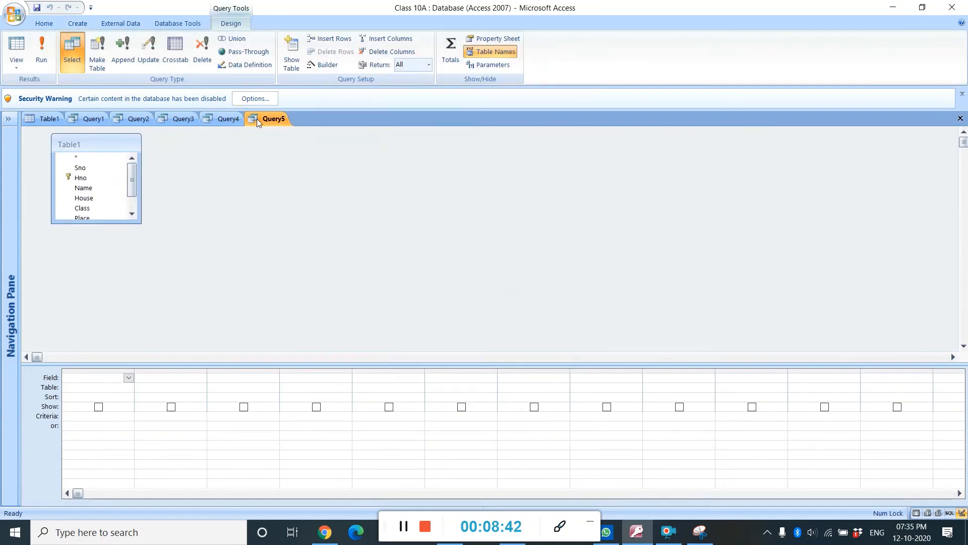
Switch Query5 to SQL View and insert * after SELECT
right_click(256, 119)
click(295, 185)
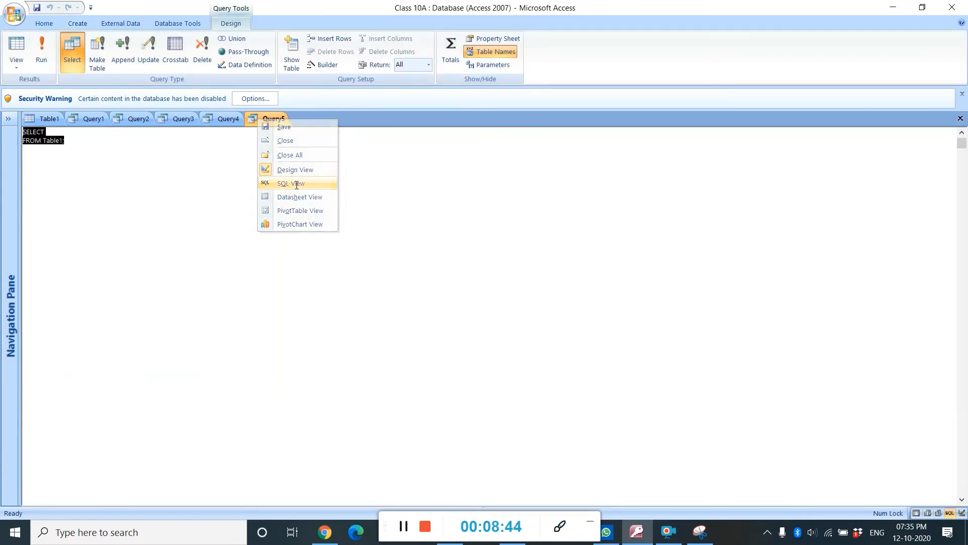
click(76, 121)
click(259, 119)
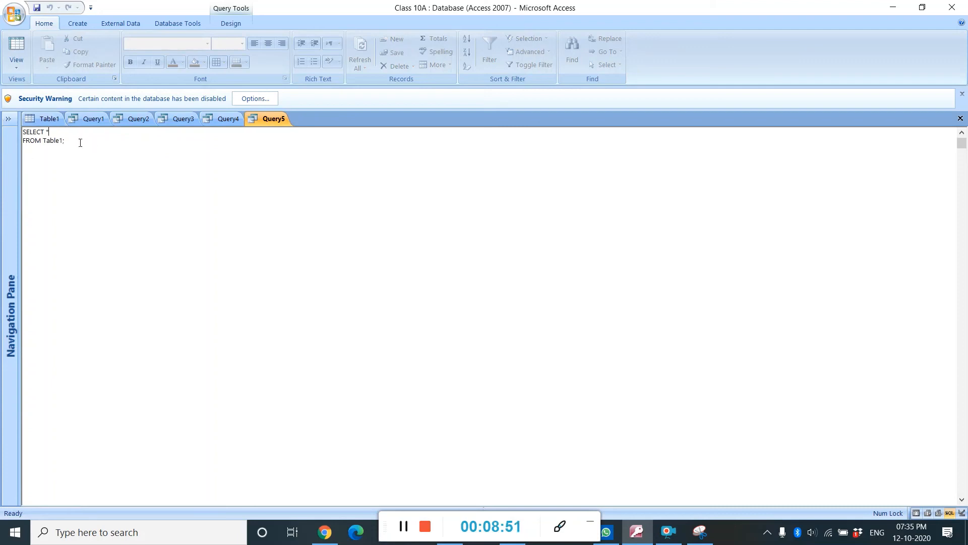
click(406, 524)
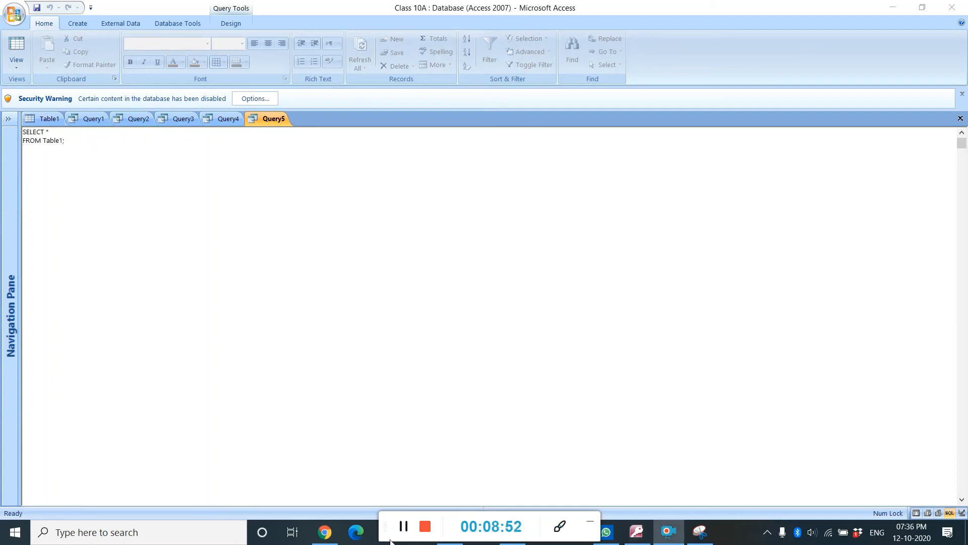
Edit Query5's SQL to read SELECT * FROM Table1 where Class='10 A';
click(64, 143)
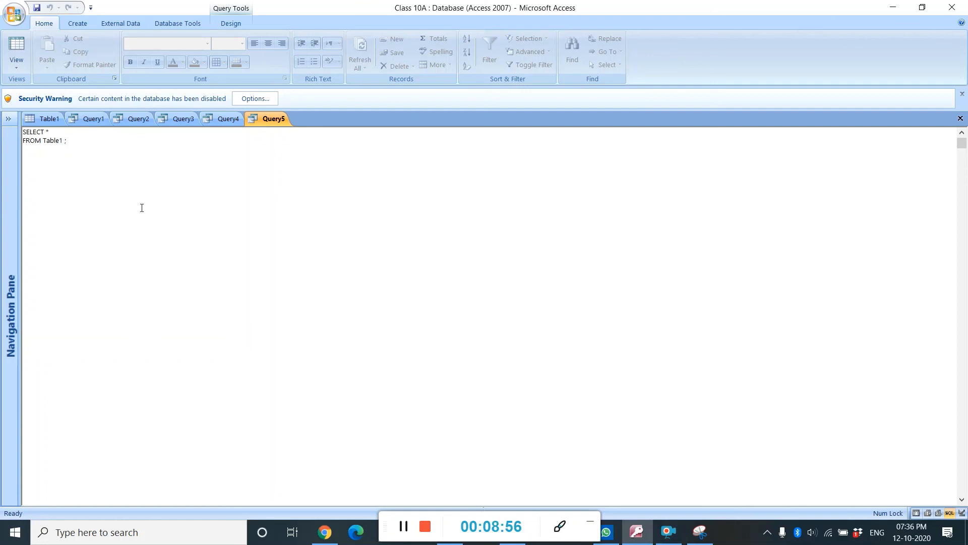
key(BackSpace)
text(where Class=)
key(BackSpace)
text('10 A;)
key(BackSpace)
click(403, 527)
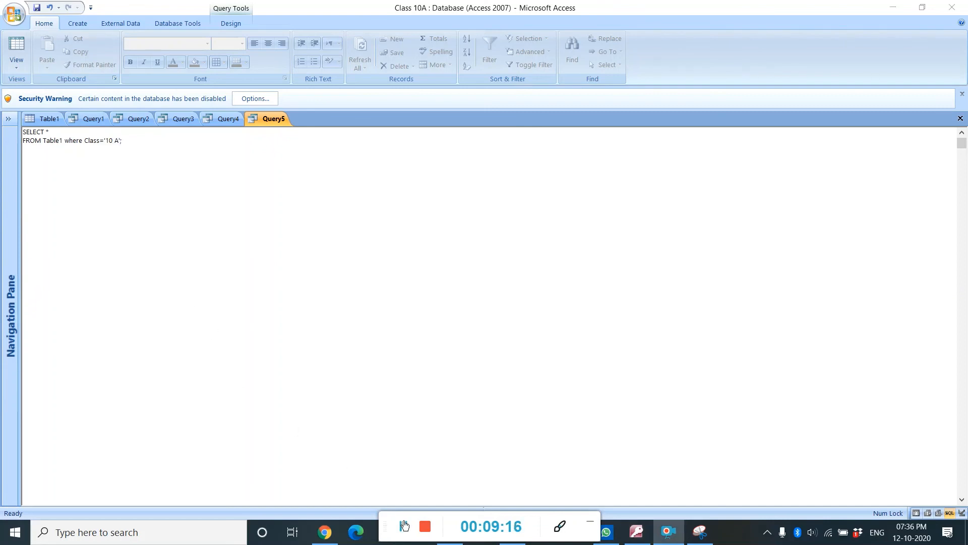
Switch Query5 to Datasheet View to see the records it returns
right_click(272, 119)
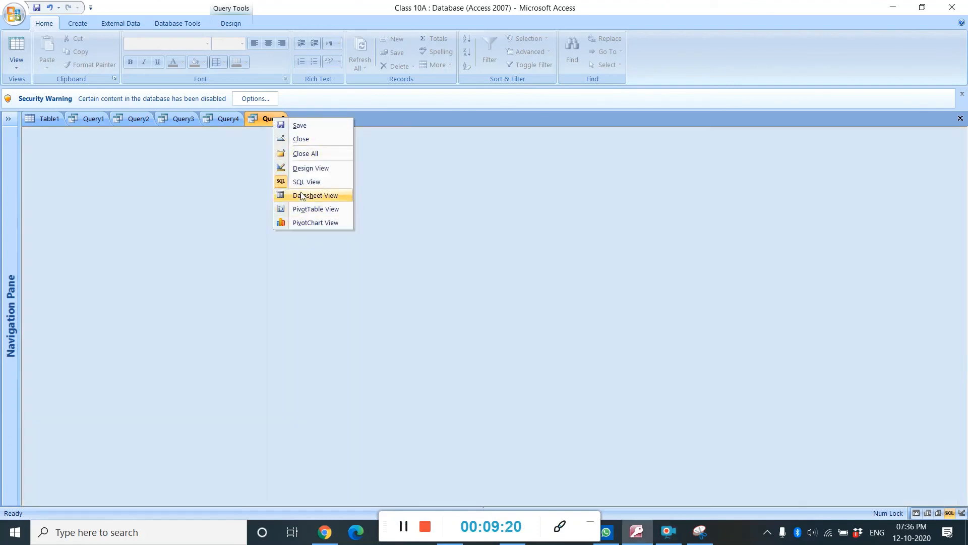
click(302, 196)
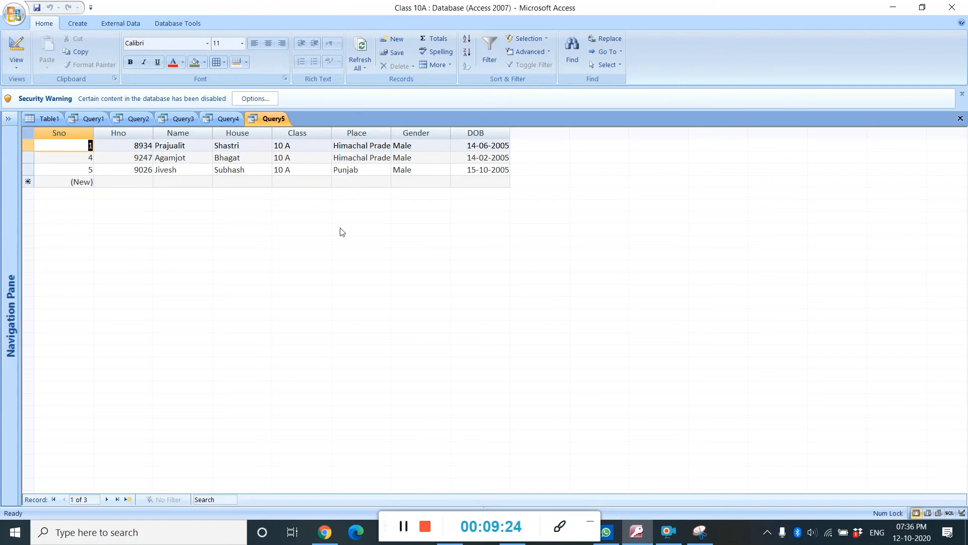
click(402, 527)
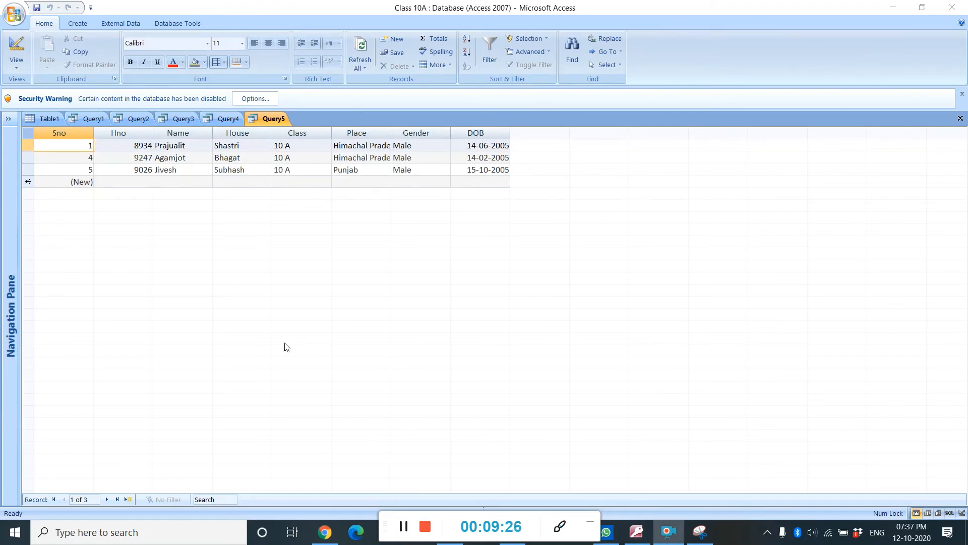